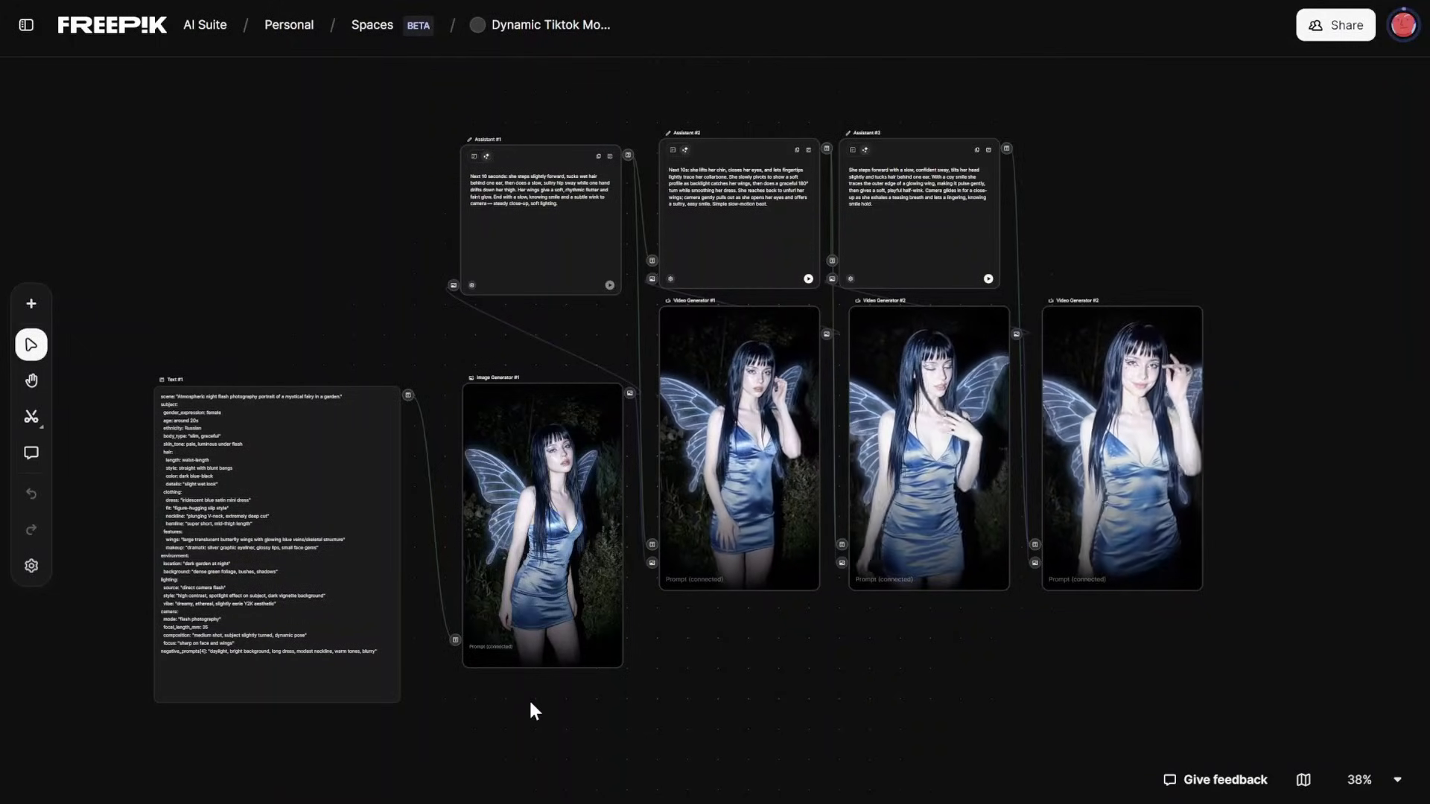
- Check which video models the first clip can use, leaving its model unchanged
mouse_move(791, 530)
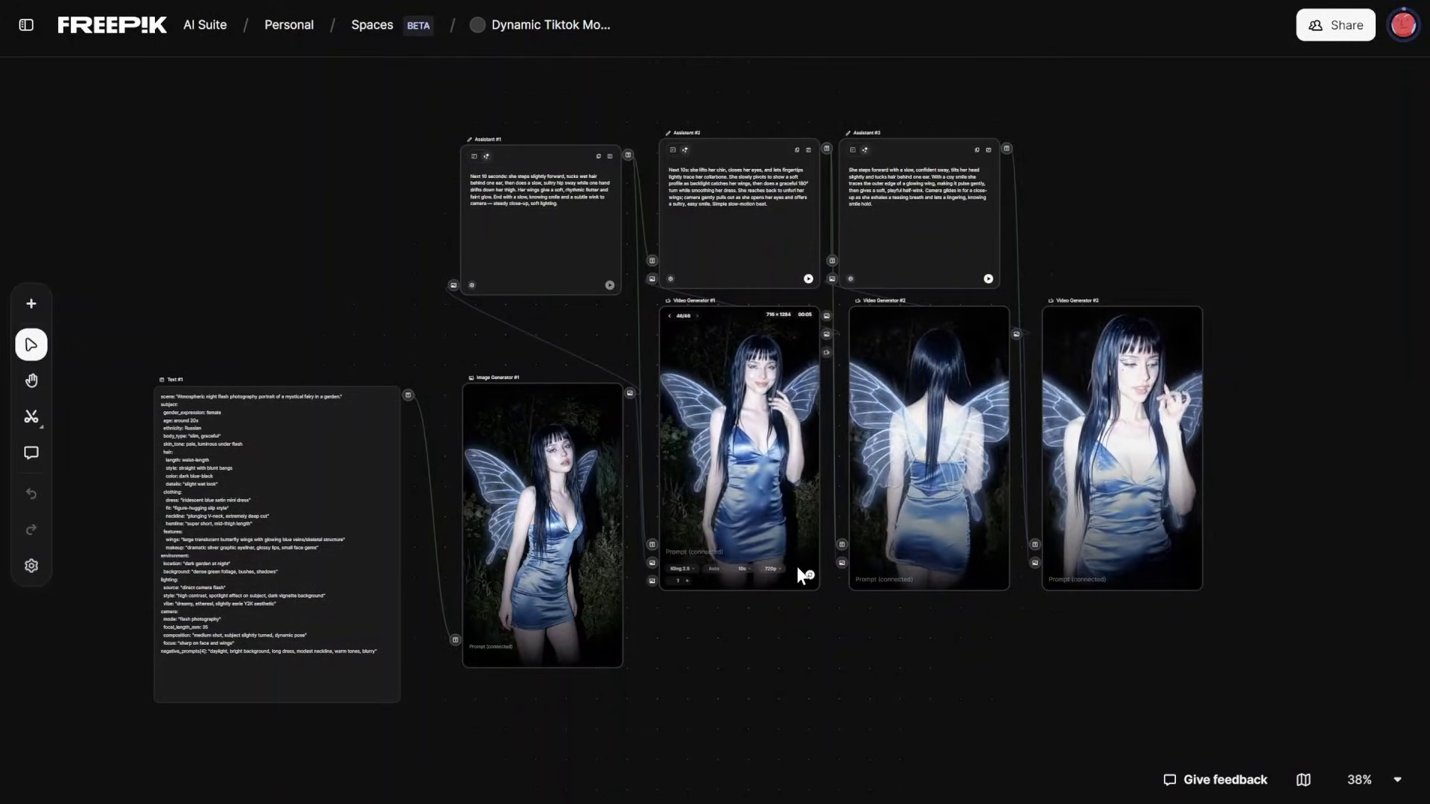
scroll(797, 566, up, 5)
scroll(797, 567, up, 5)
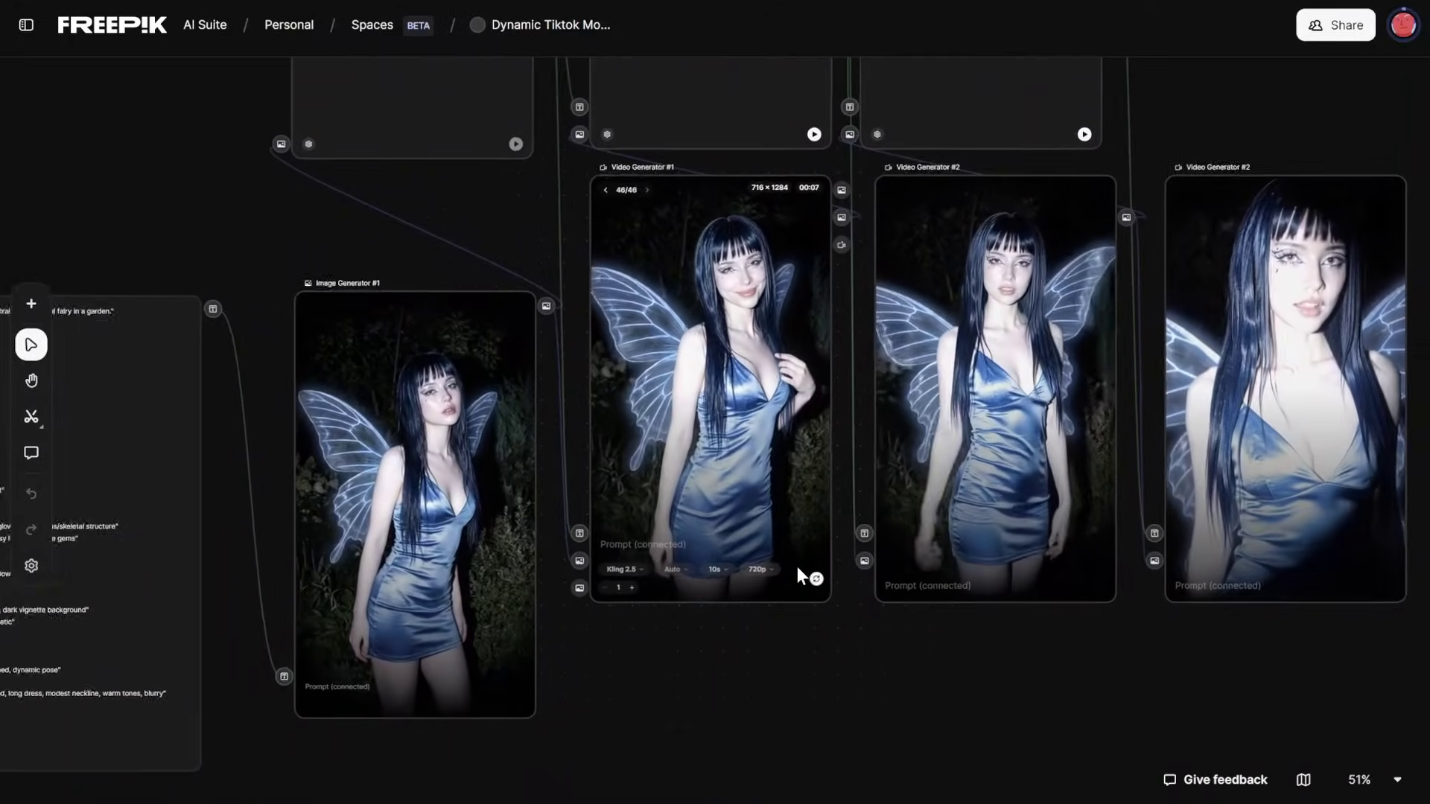
mouse_move(1109, 583)
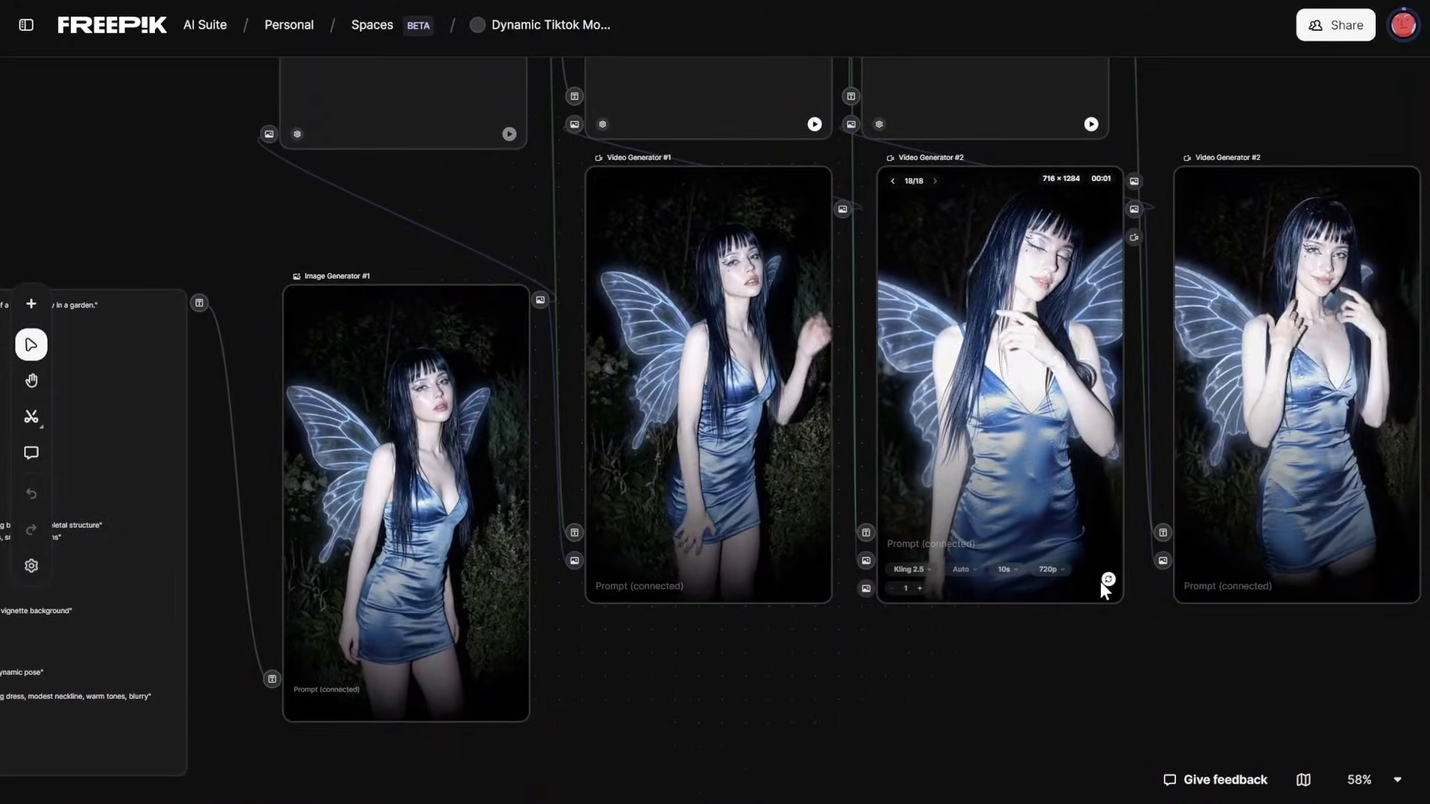
scroll(839, 742, left, 5)
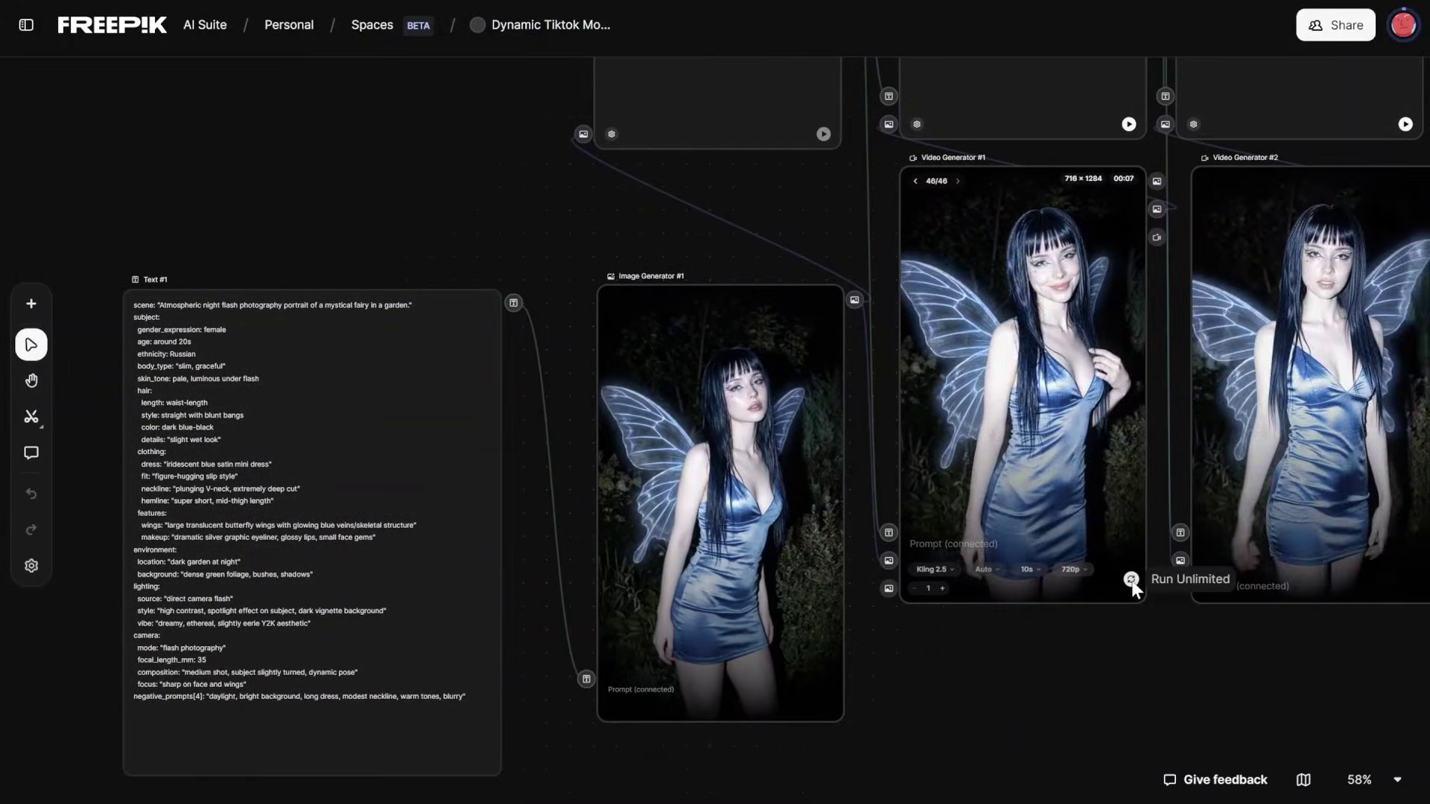
click(933, 570)
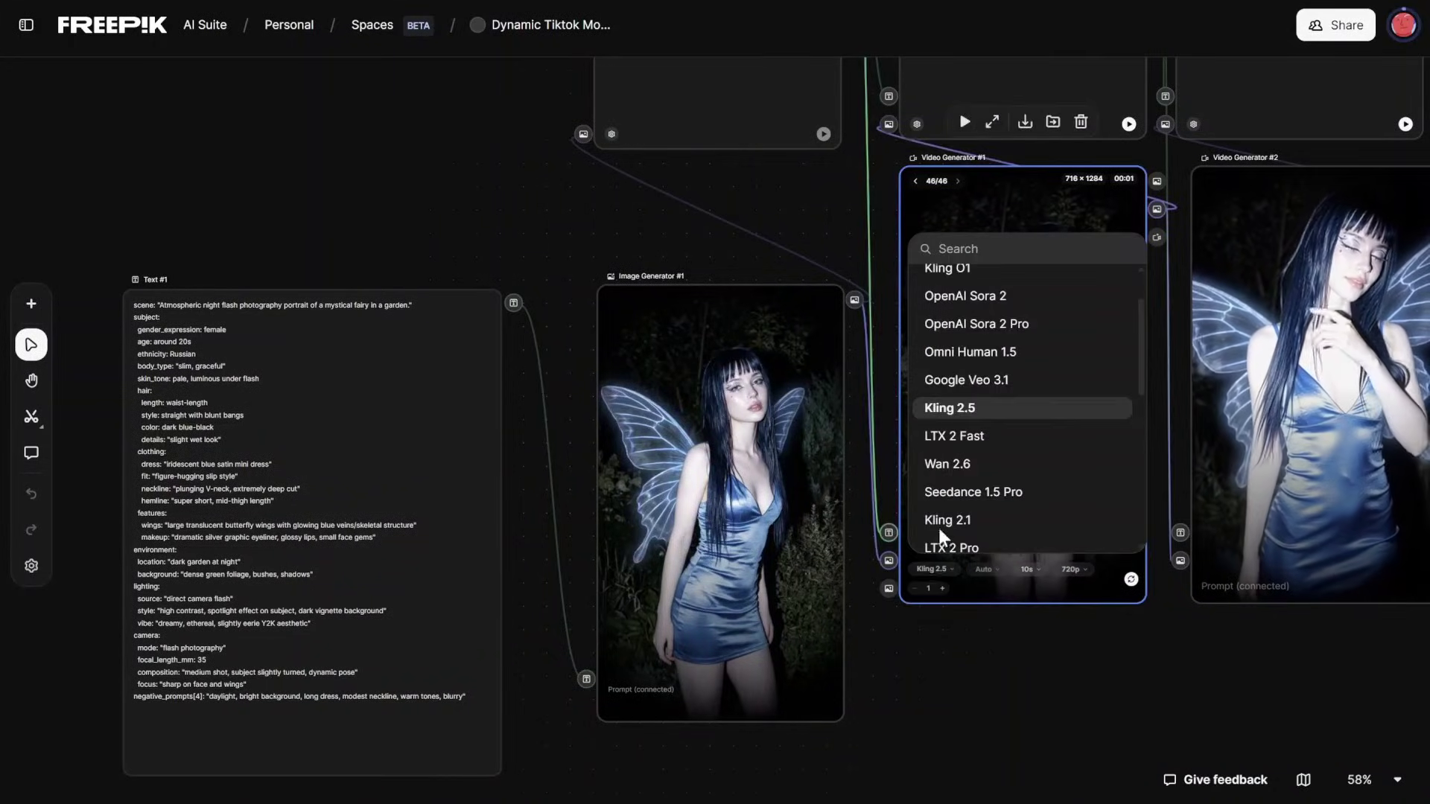
scroll(972, 370, up, 1)
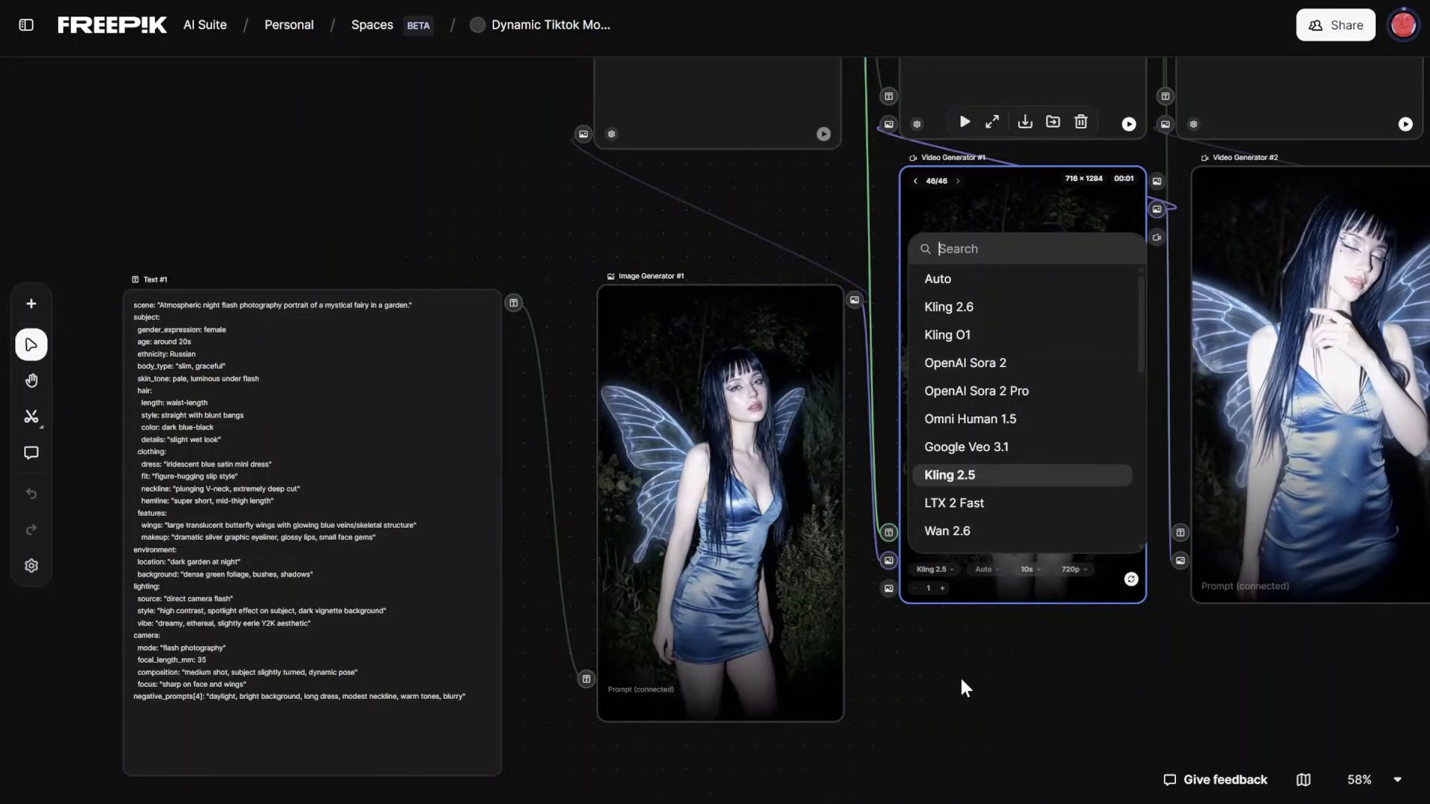
key(Escape)
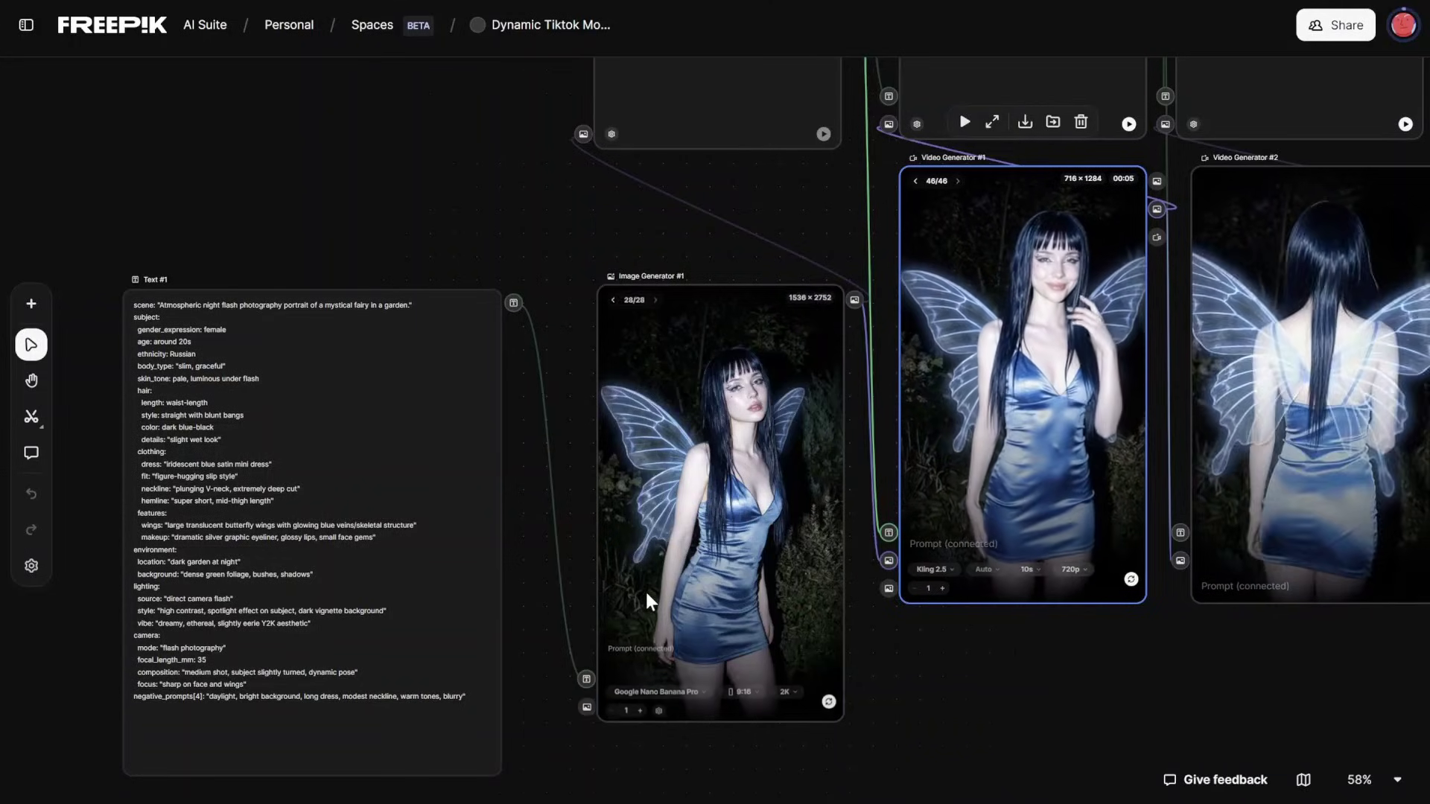
- Select the fairy image generator node and pan around it on the canvas
click(646, 592)
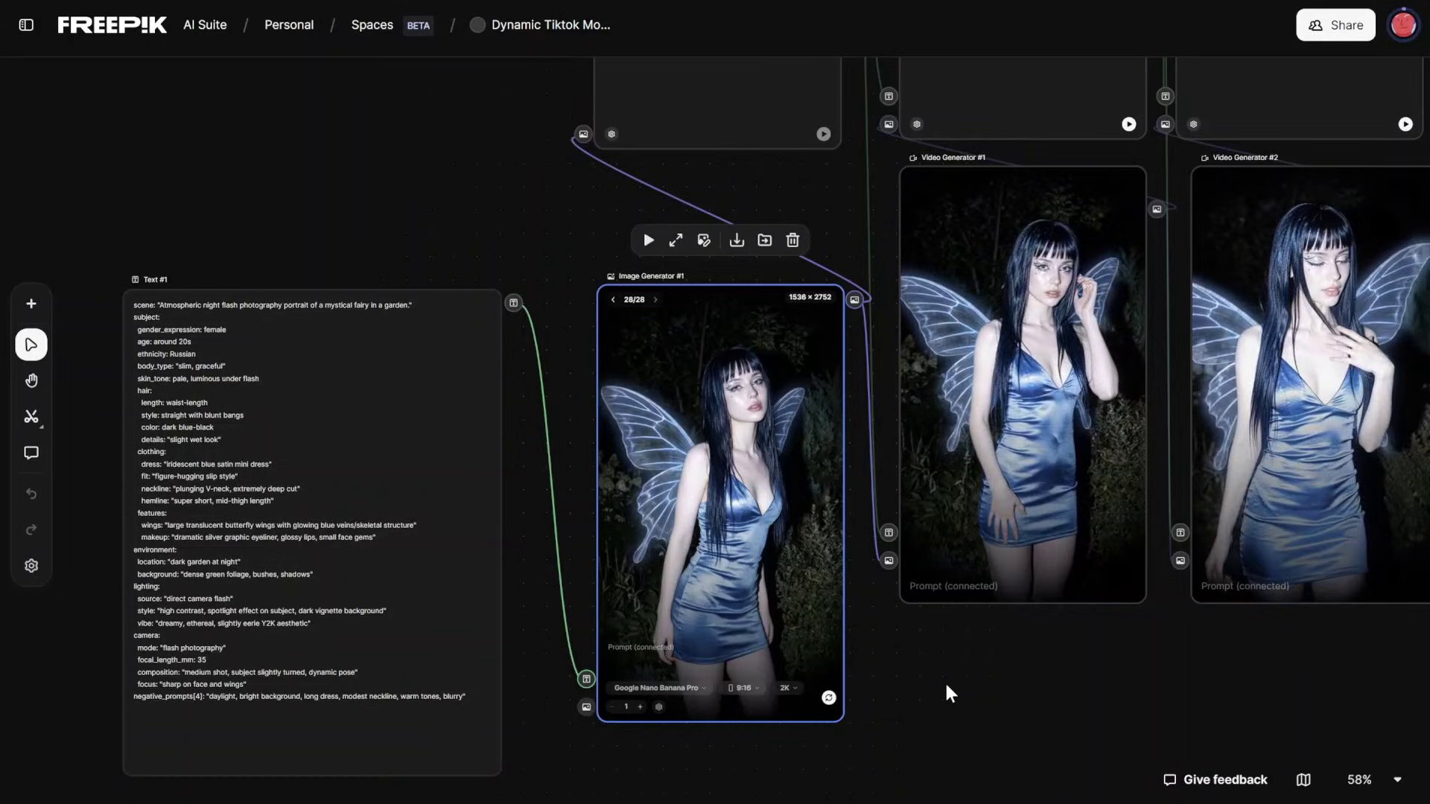
scroll(946, 685, down, 2)
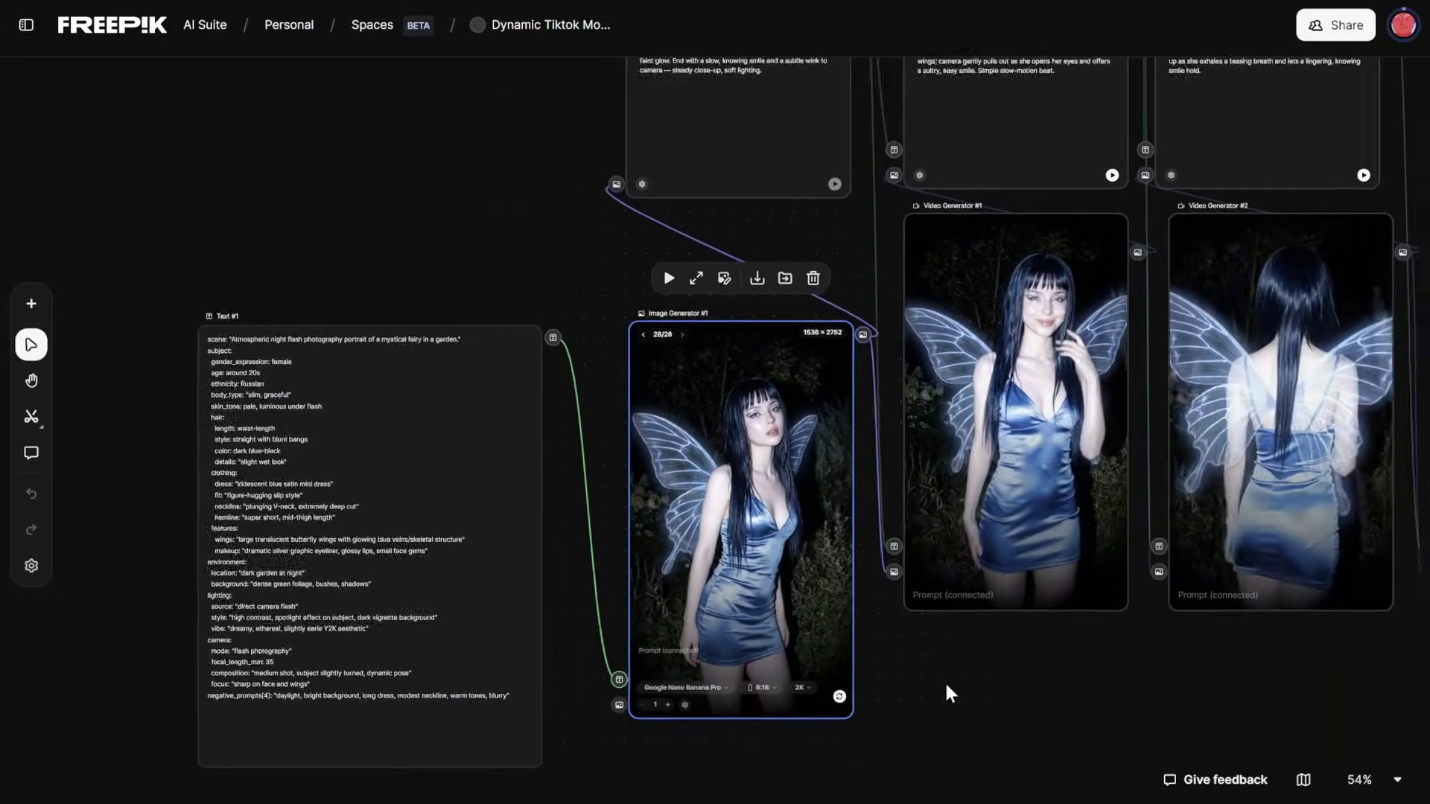
scroll(946, 689, down, 4)
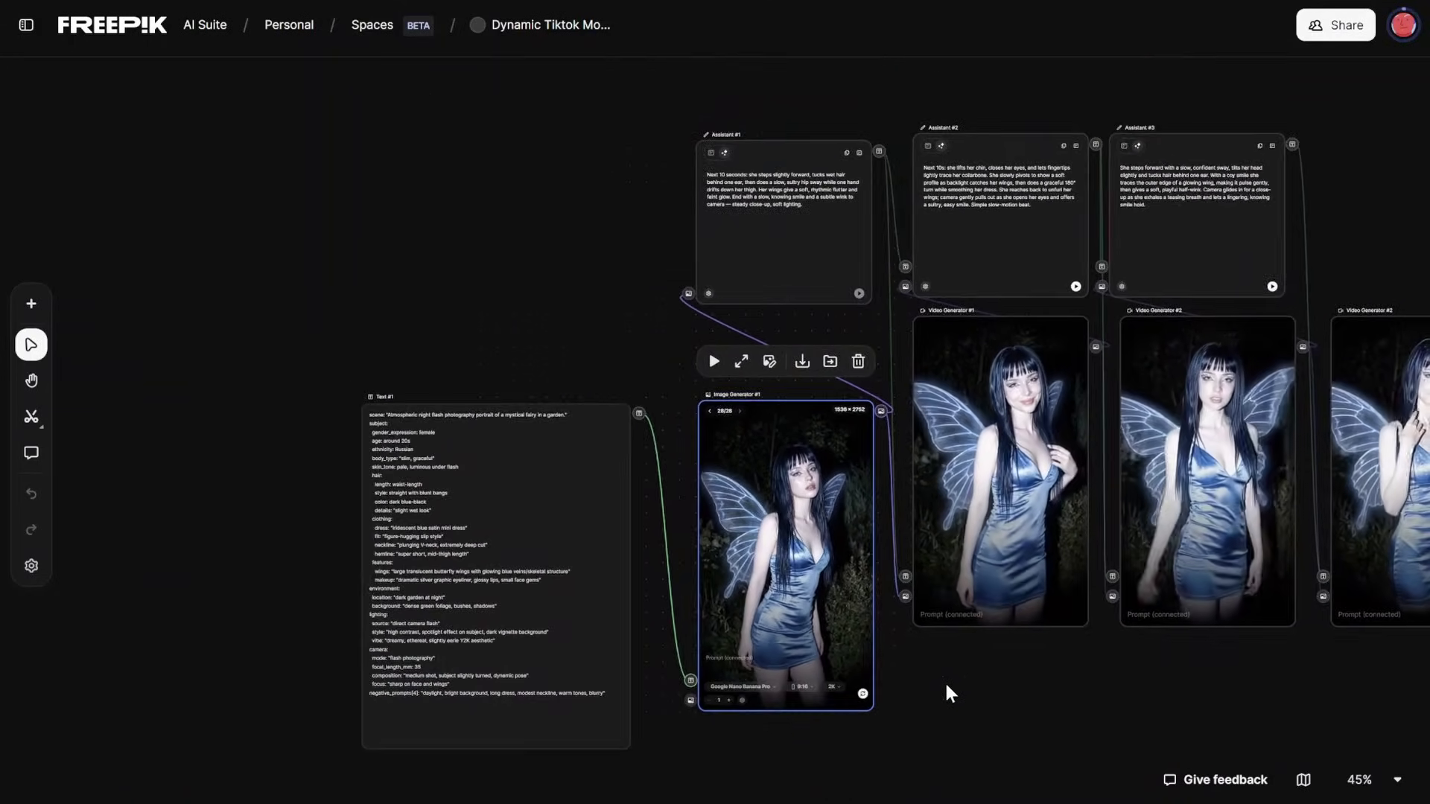
scroll(946, 693, right, 5)
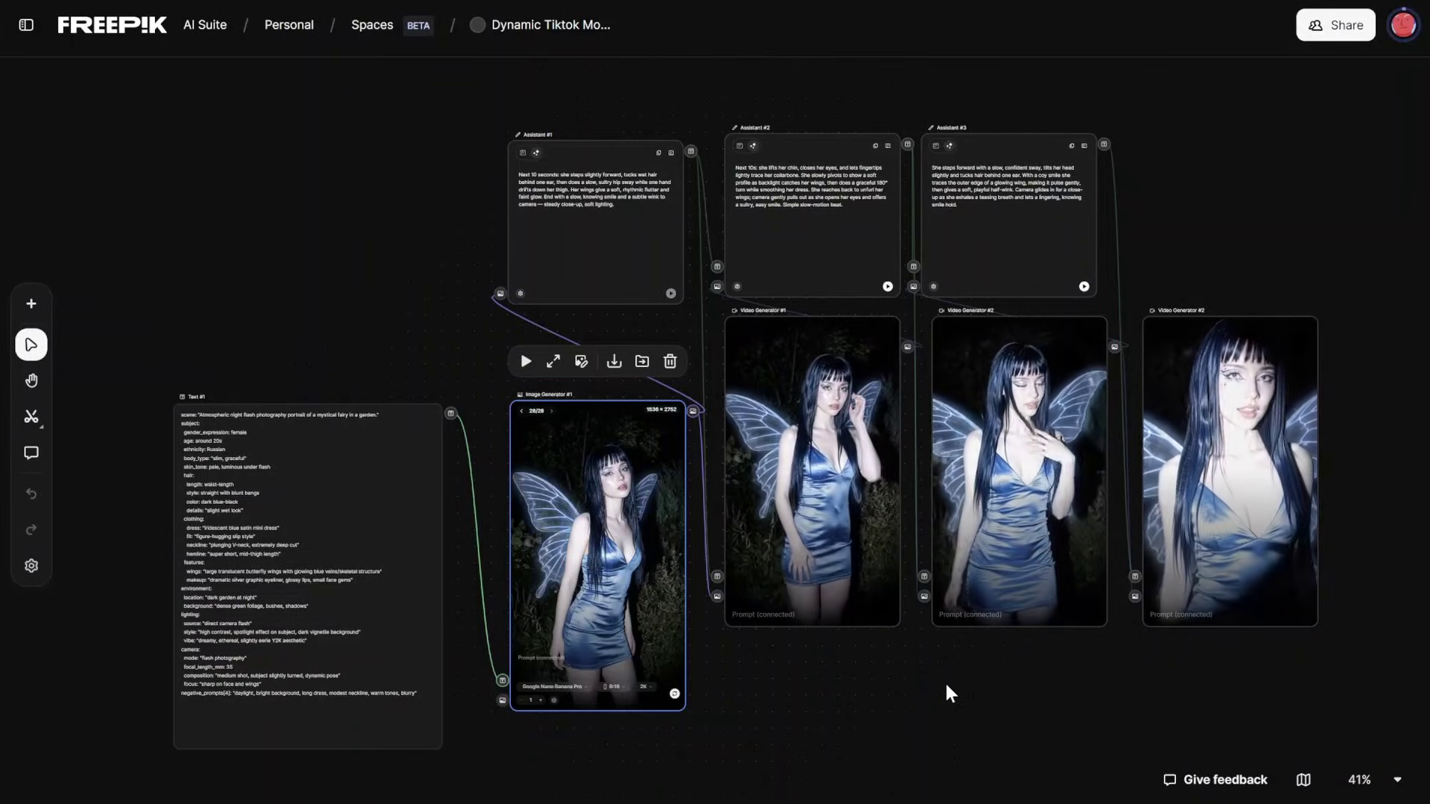
scroll(944, 681, left, 4)
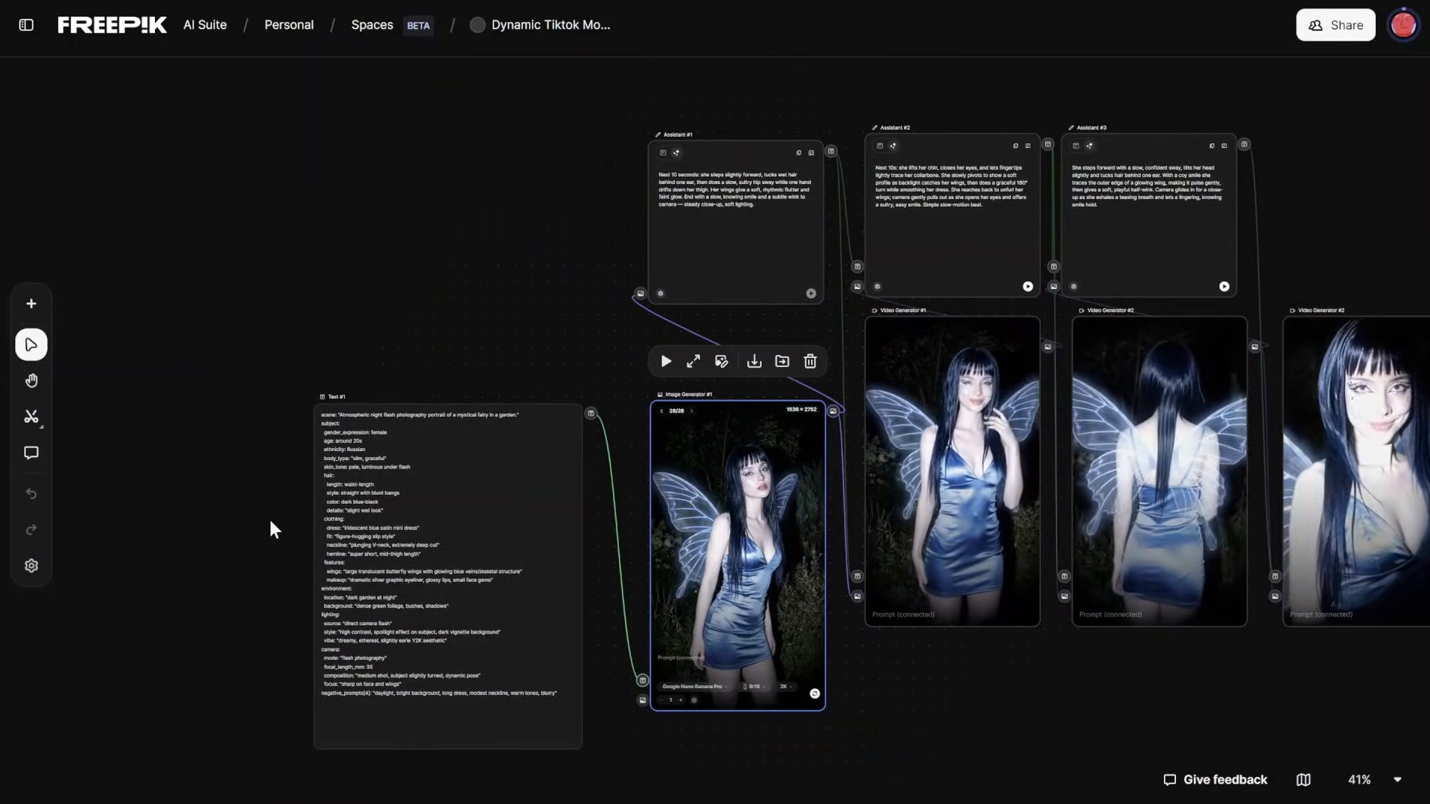
scroll(270, 520, up, 5)
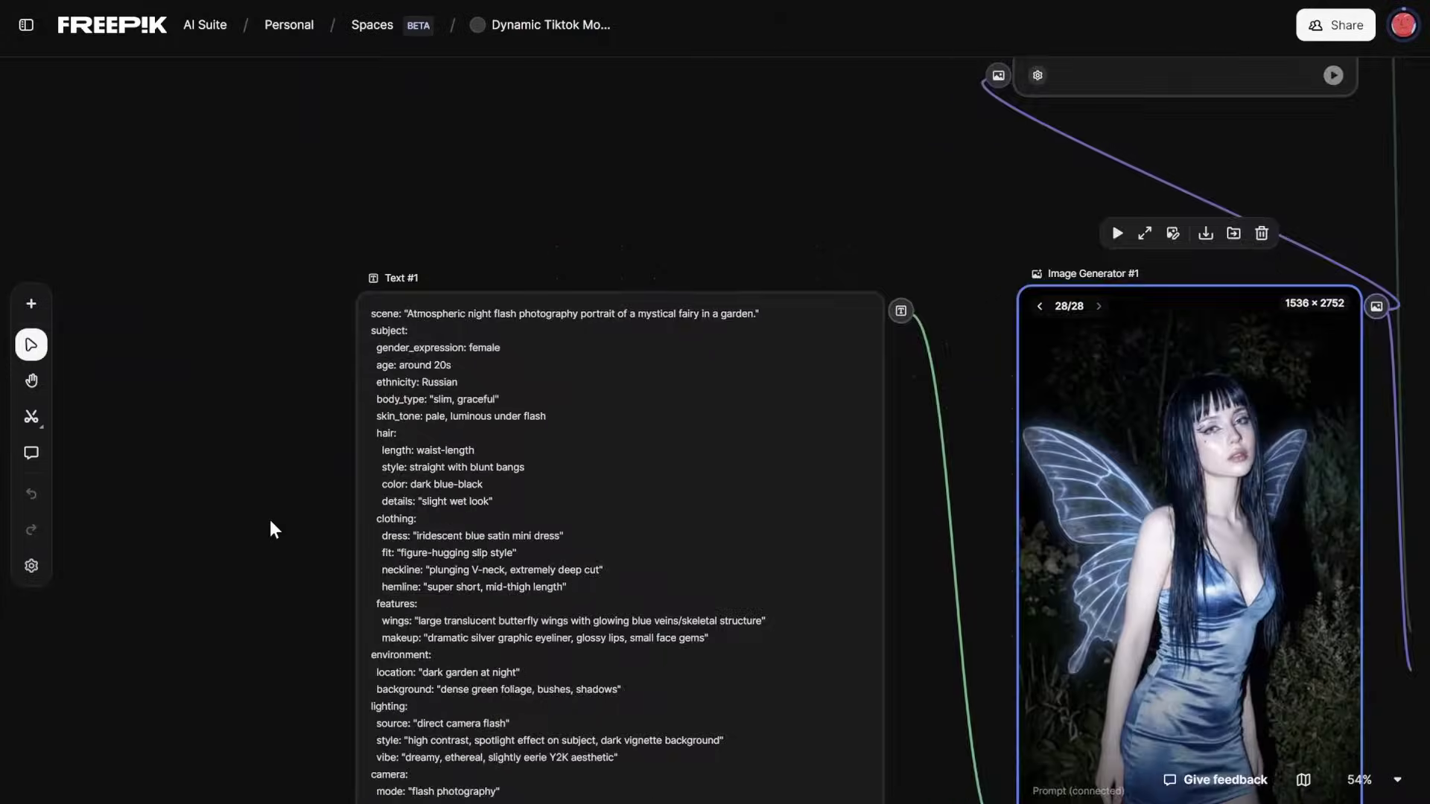
scroll(269, 520, down, 5)
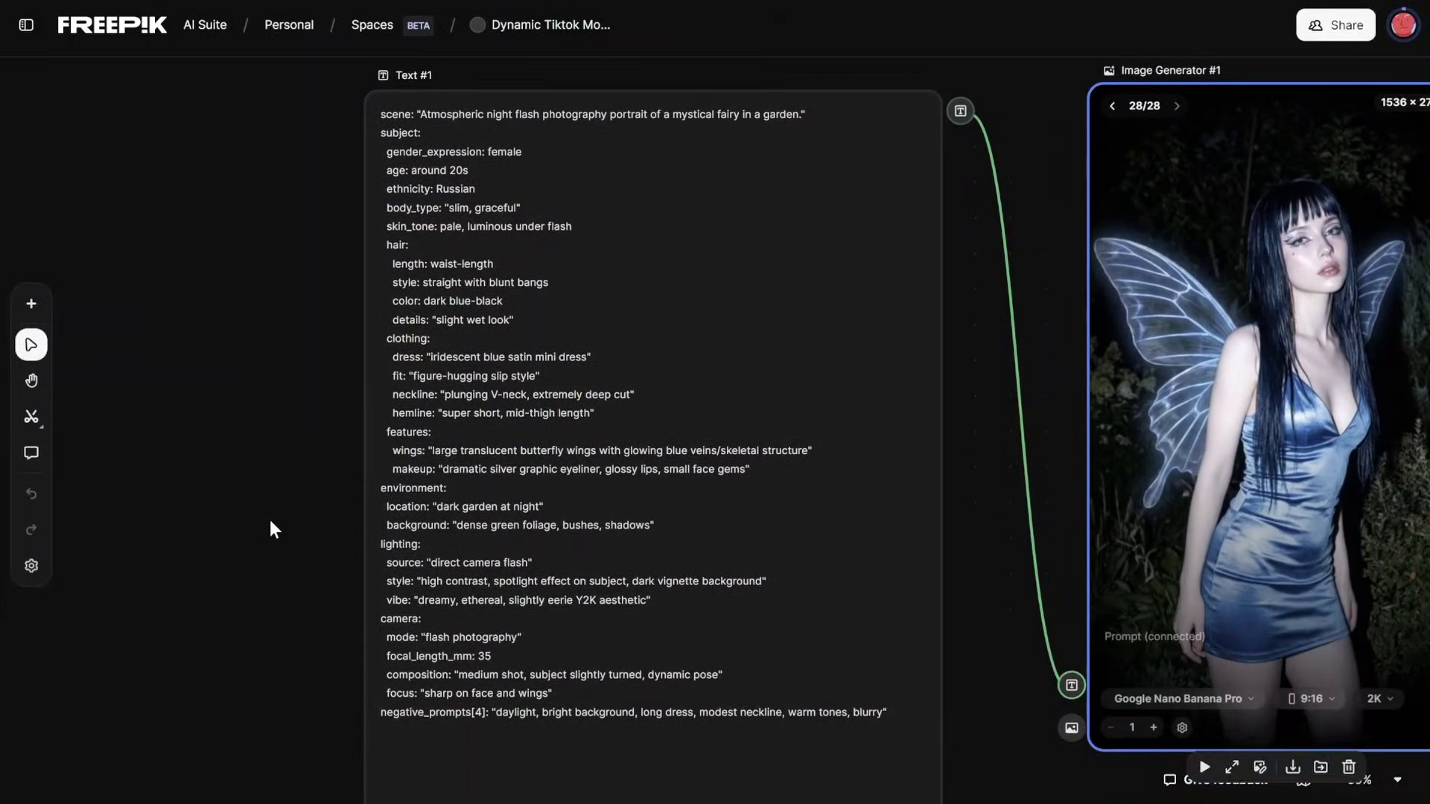
scroll(270, 520, up, 1)
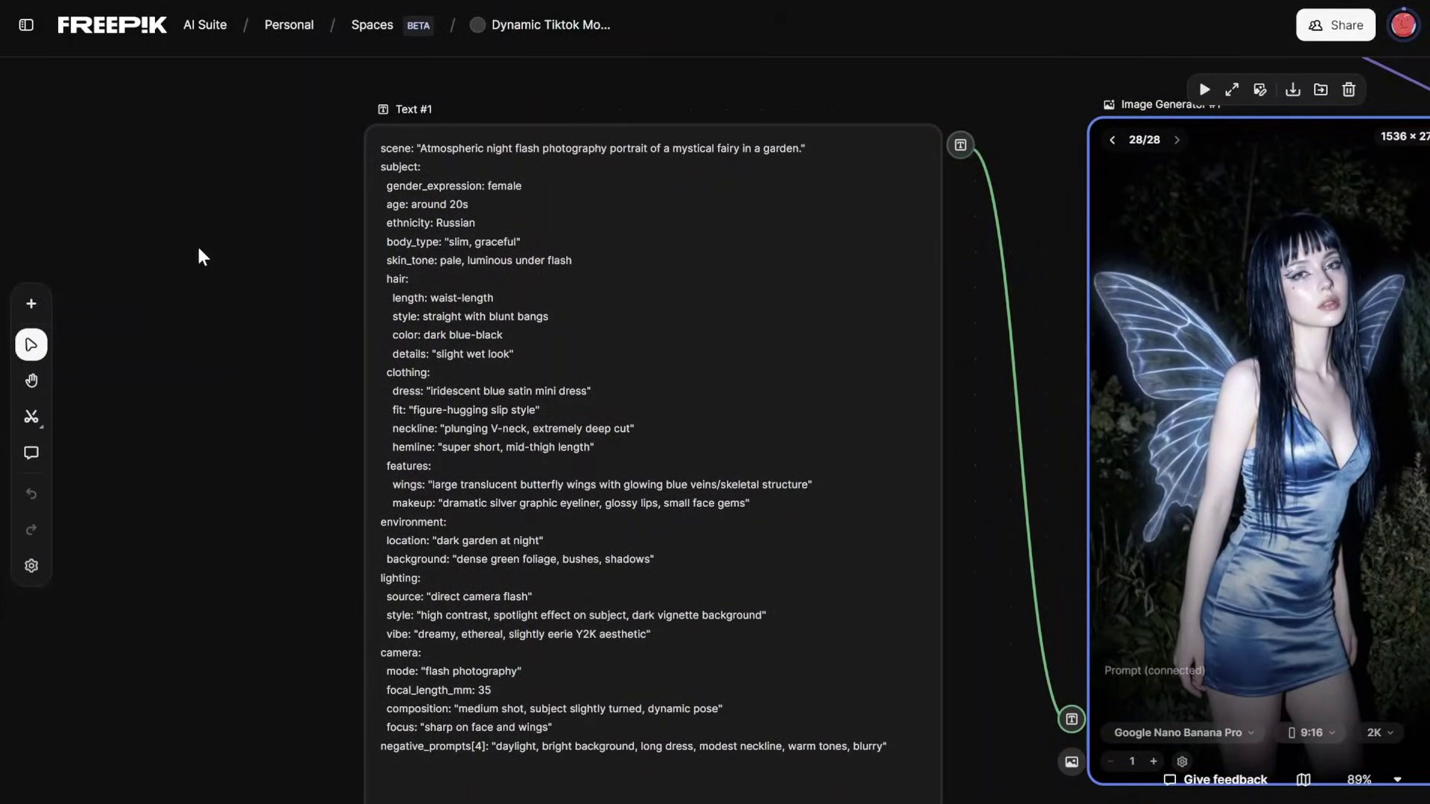
- Bring up the add-node list and dismiss it without adding a node
double_click(199, 247)
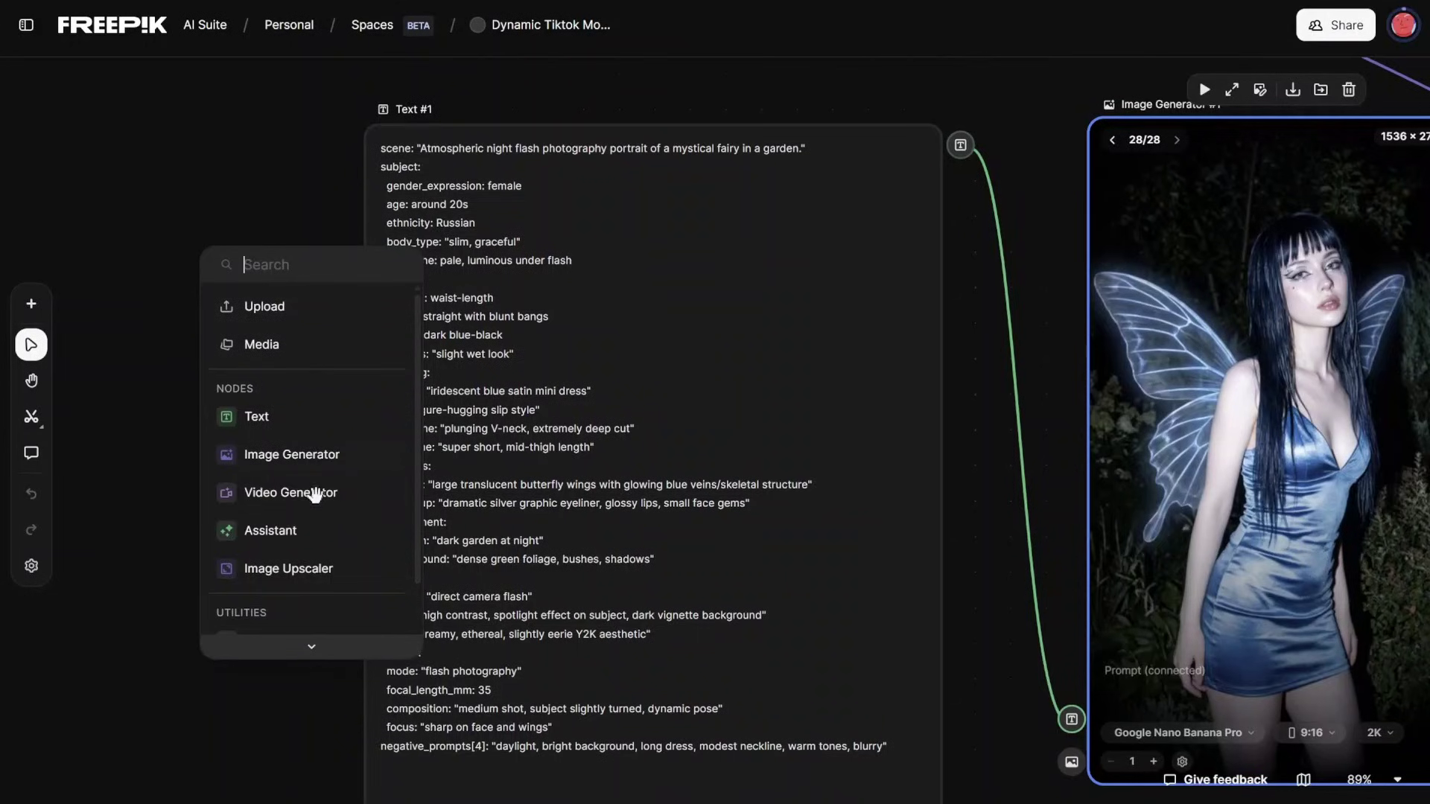
scroll(316, 497, up, 1)
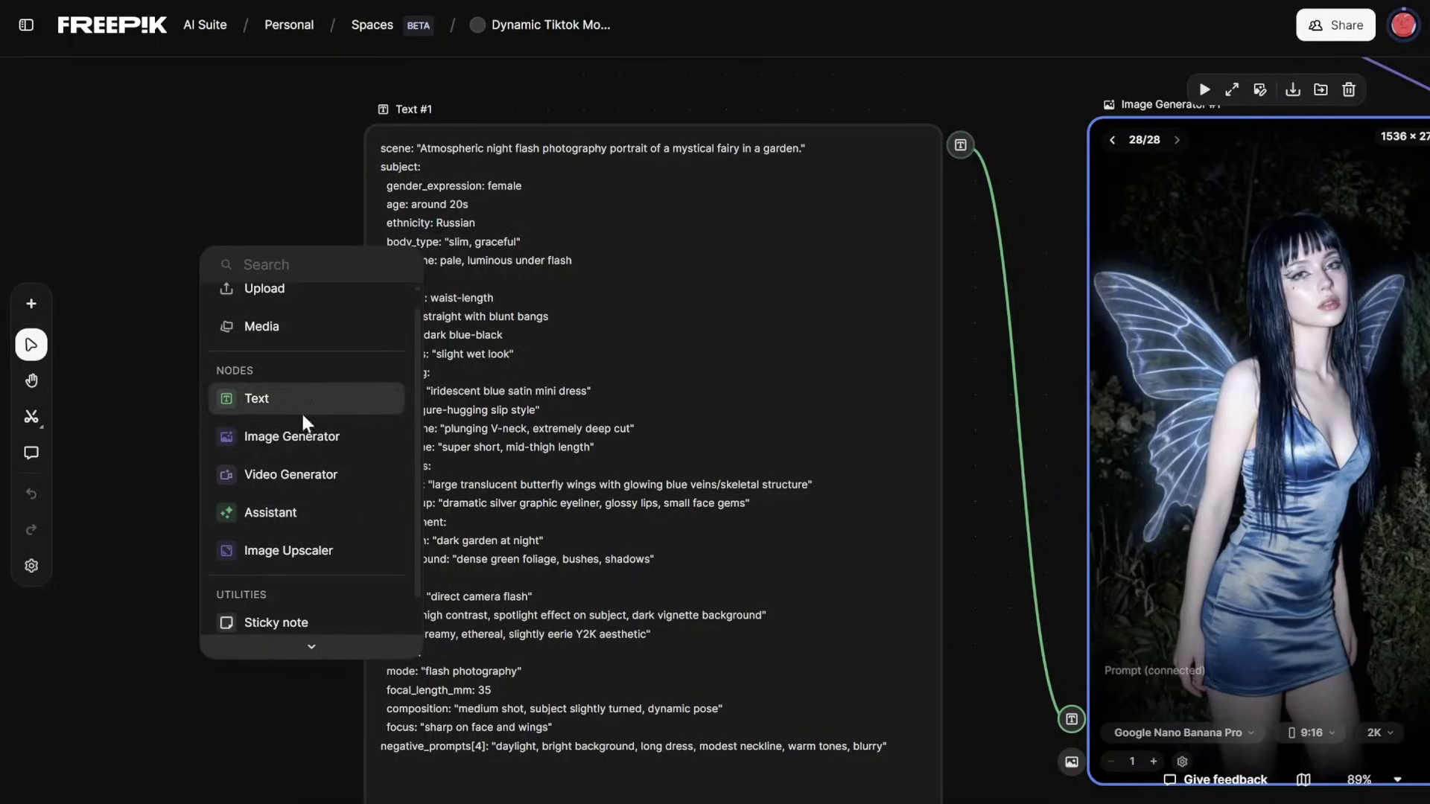
click(120, 423)
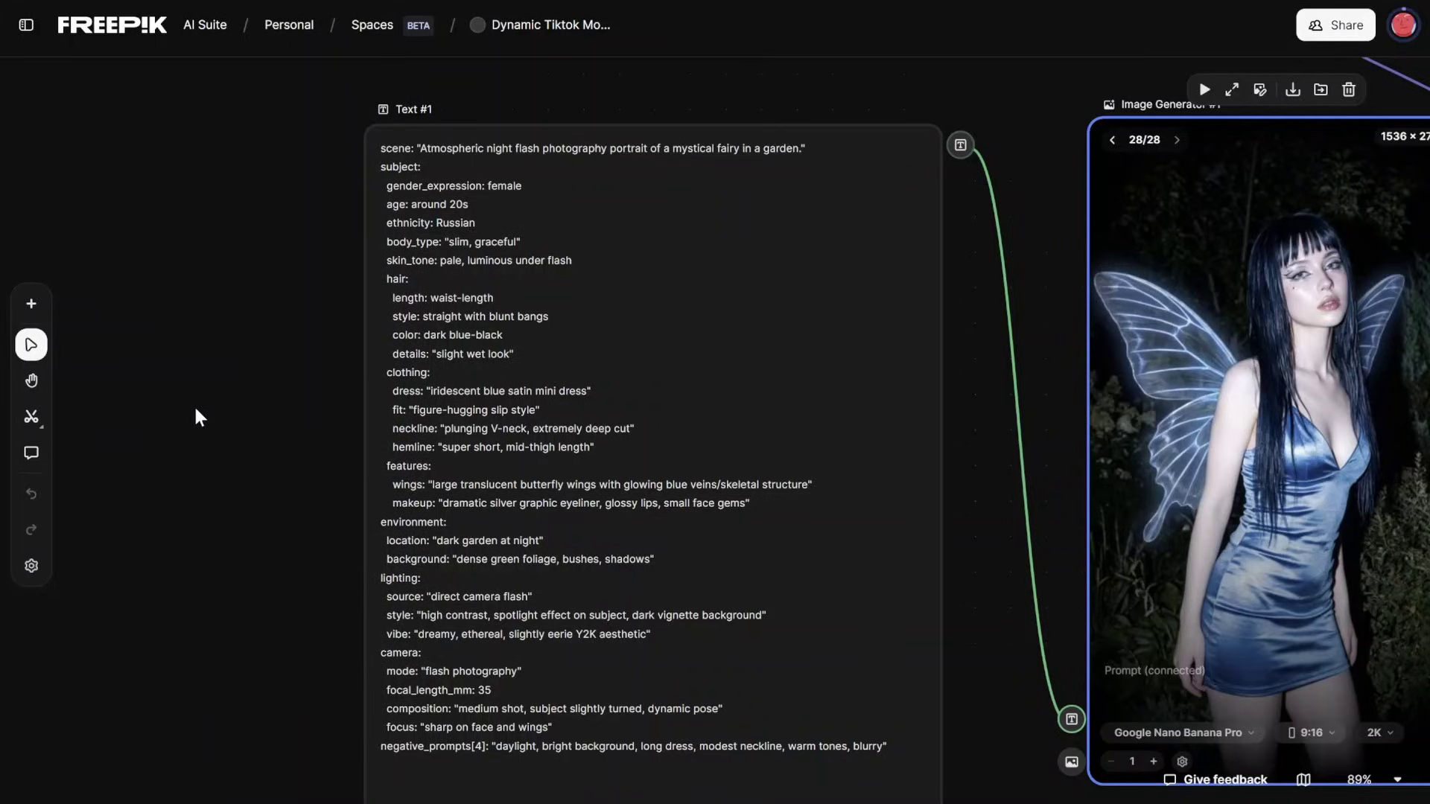
scroll(194, 404, down, 1)
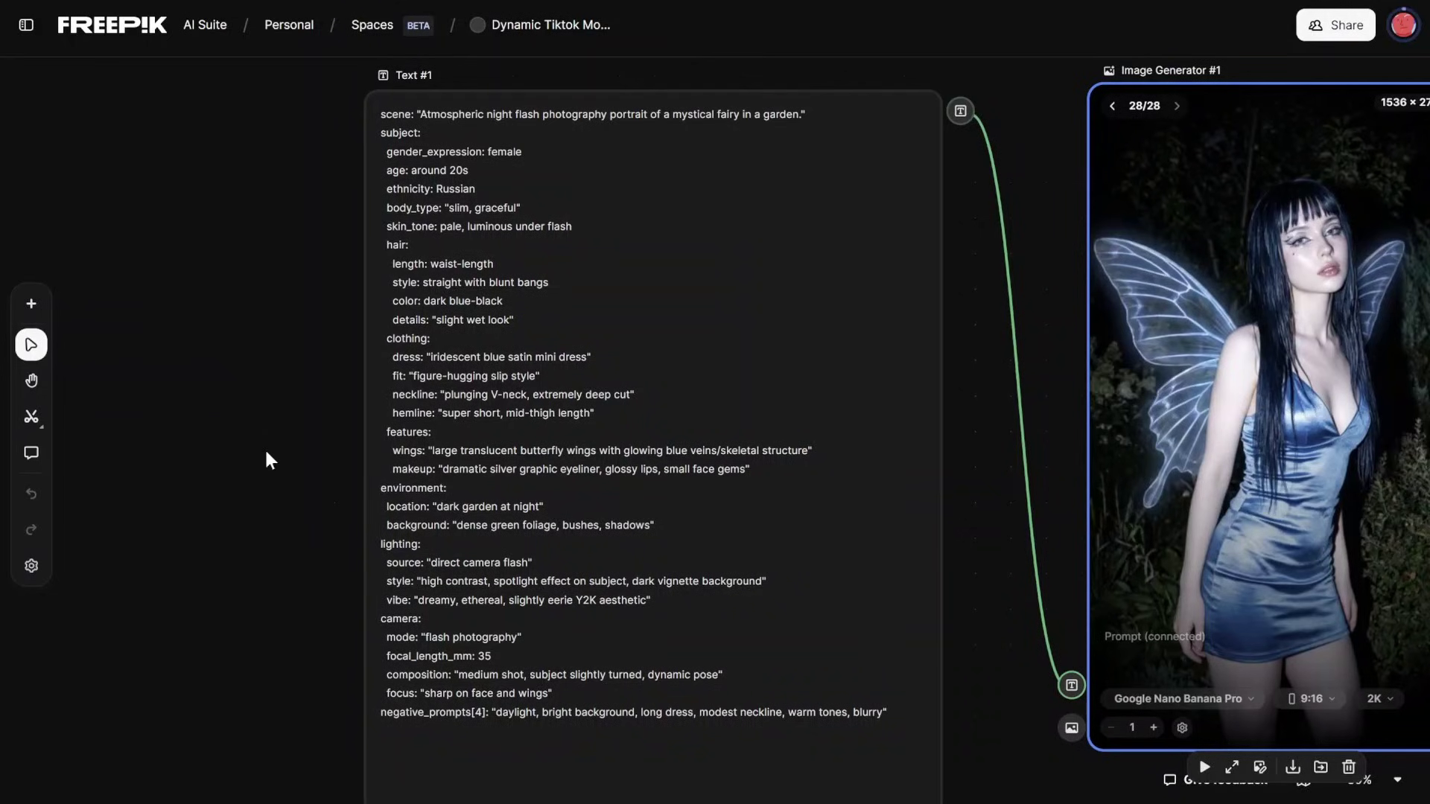
scroll(267, 454, down, 5)
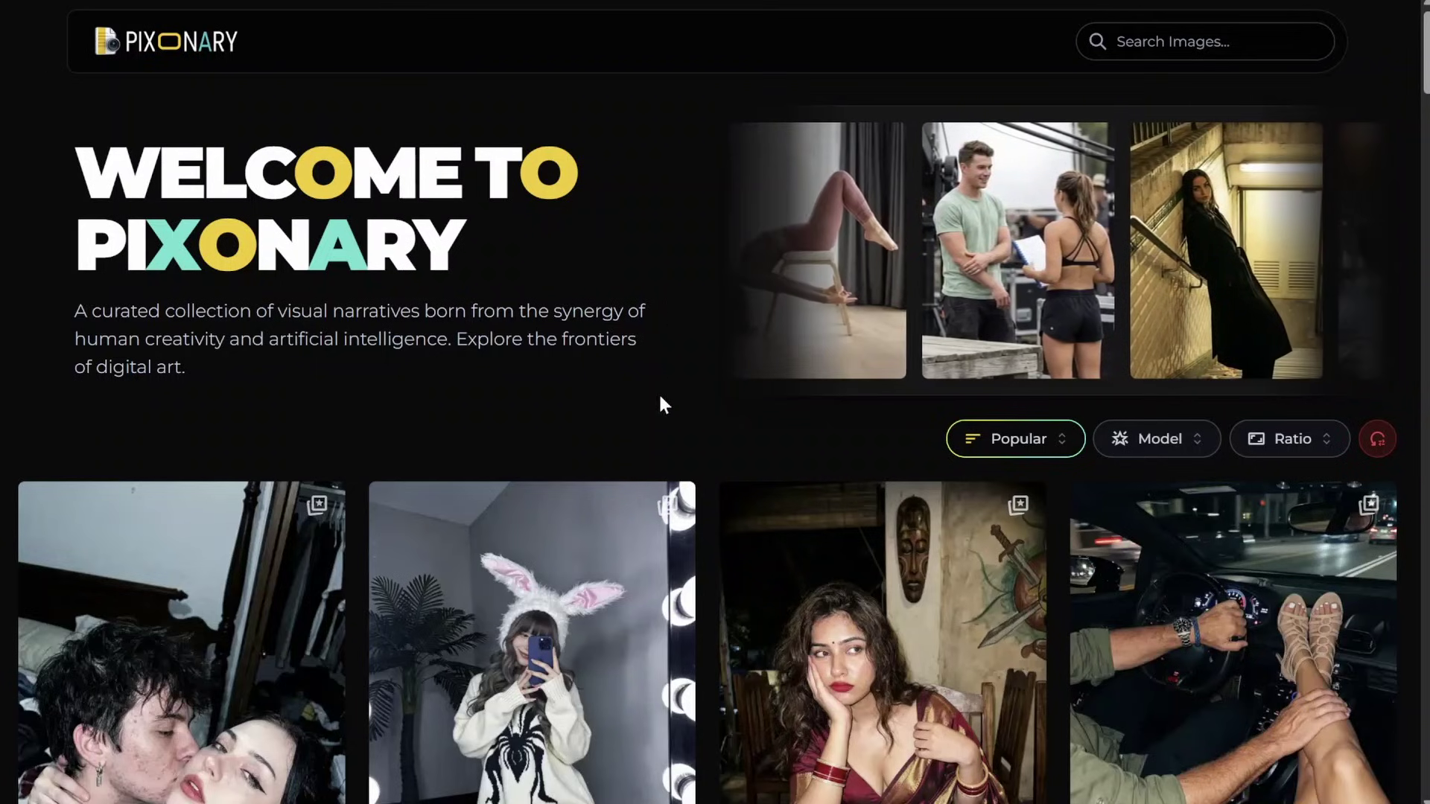
- Inspect the fairy image's prompt and details, viewing its second and third variants
scroll(665, 406, down, 3)
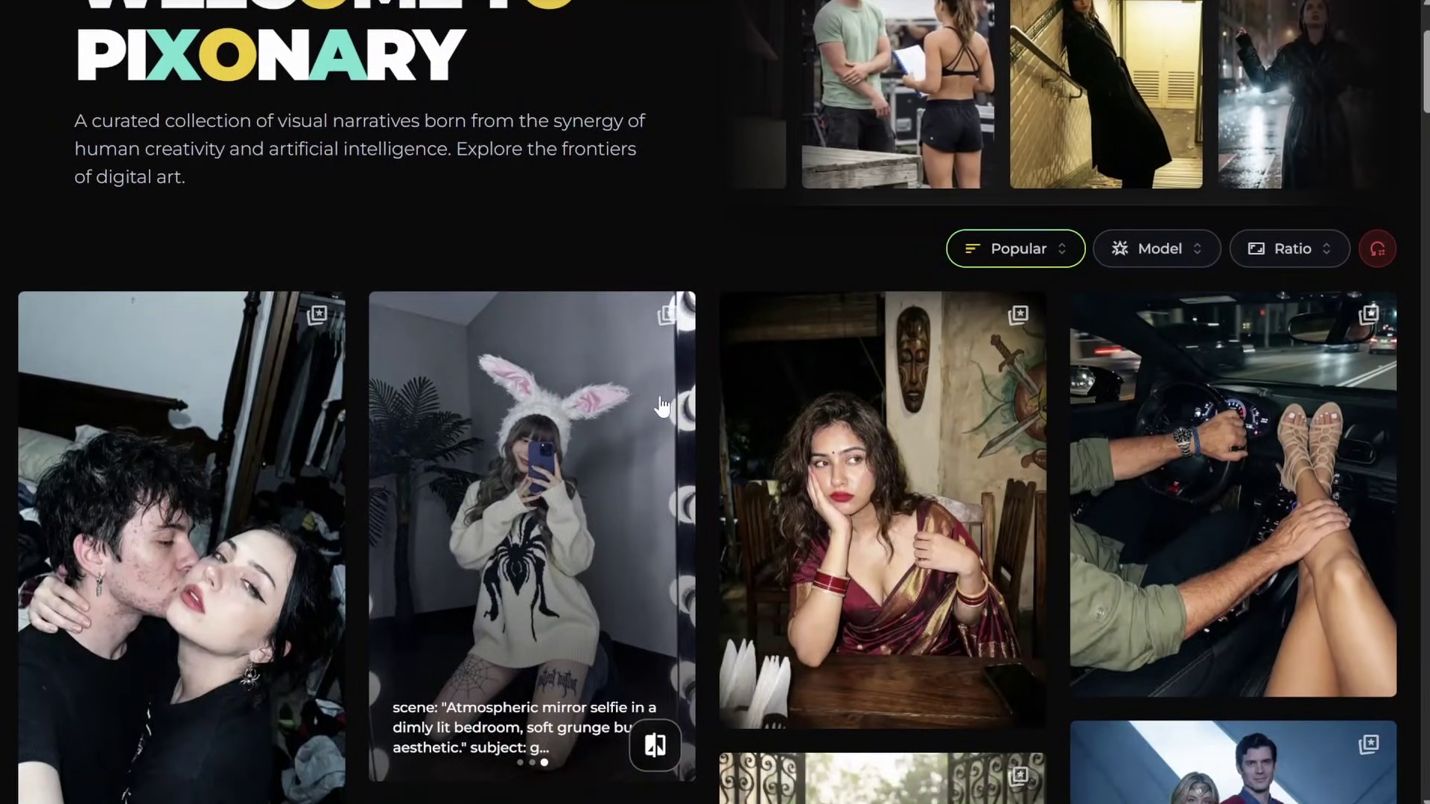
scroll(661, 406, down, 4)
scroll(662, 406, down, 8)
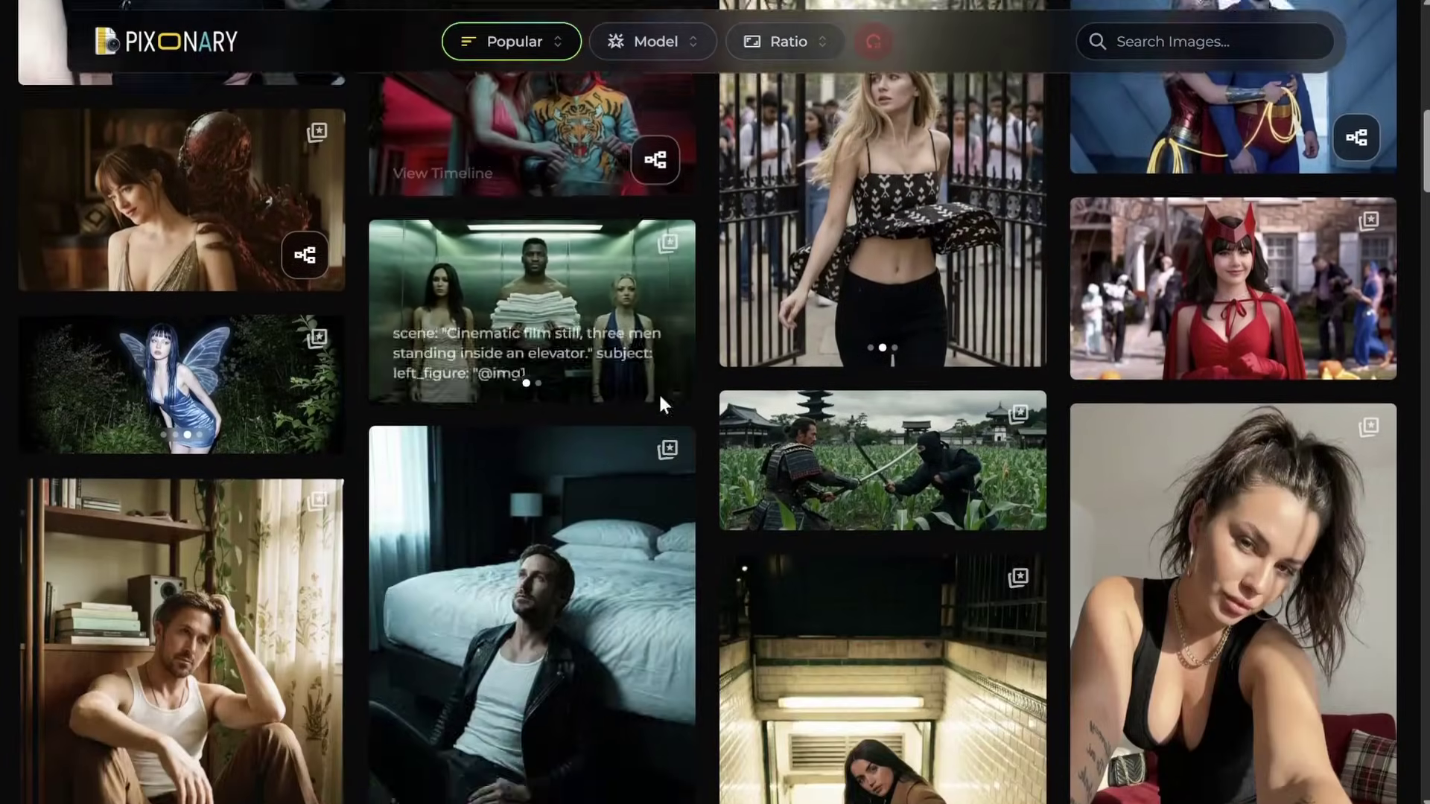
scroll(661, 405, down, 4)
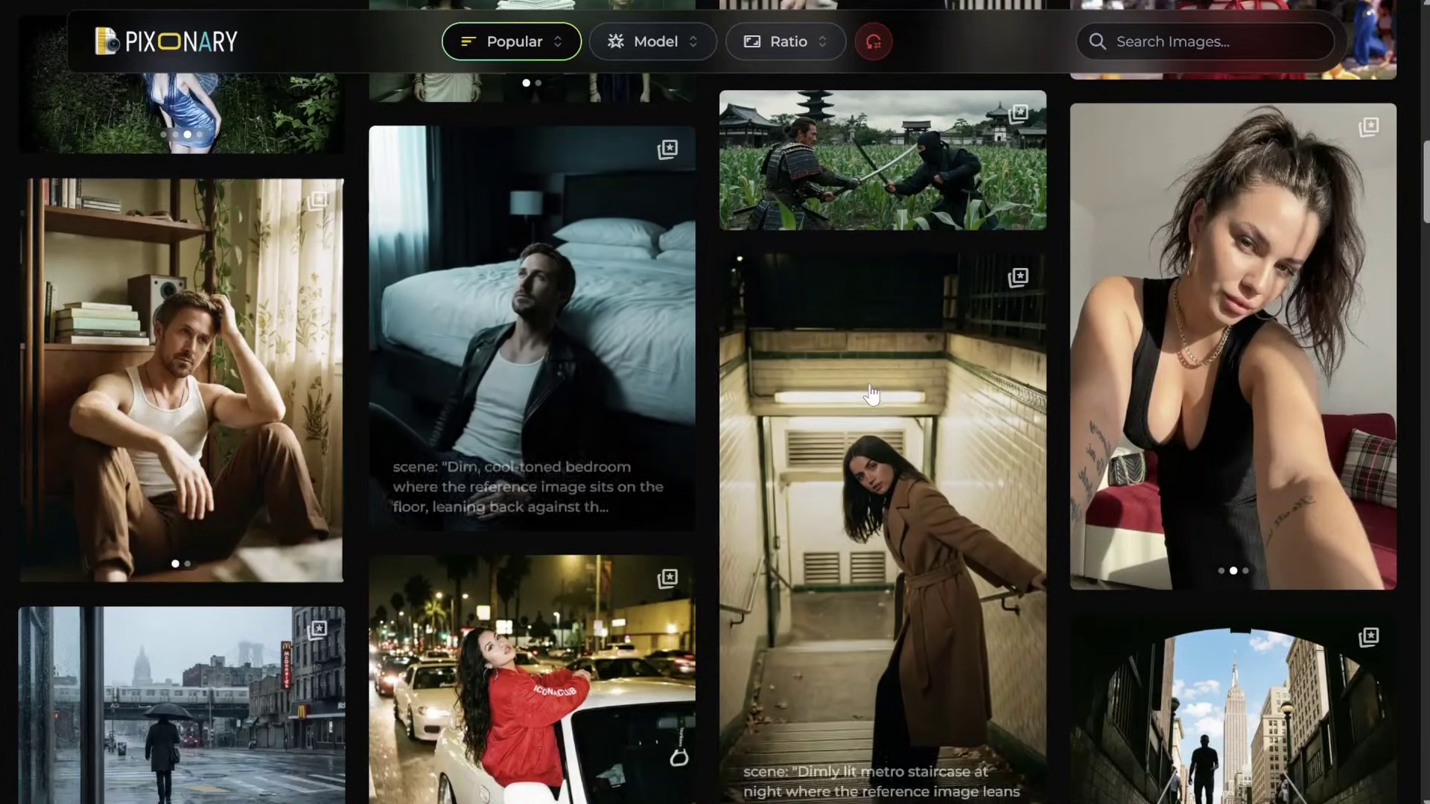
scroll(871, 395, down, 4)
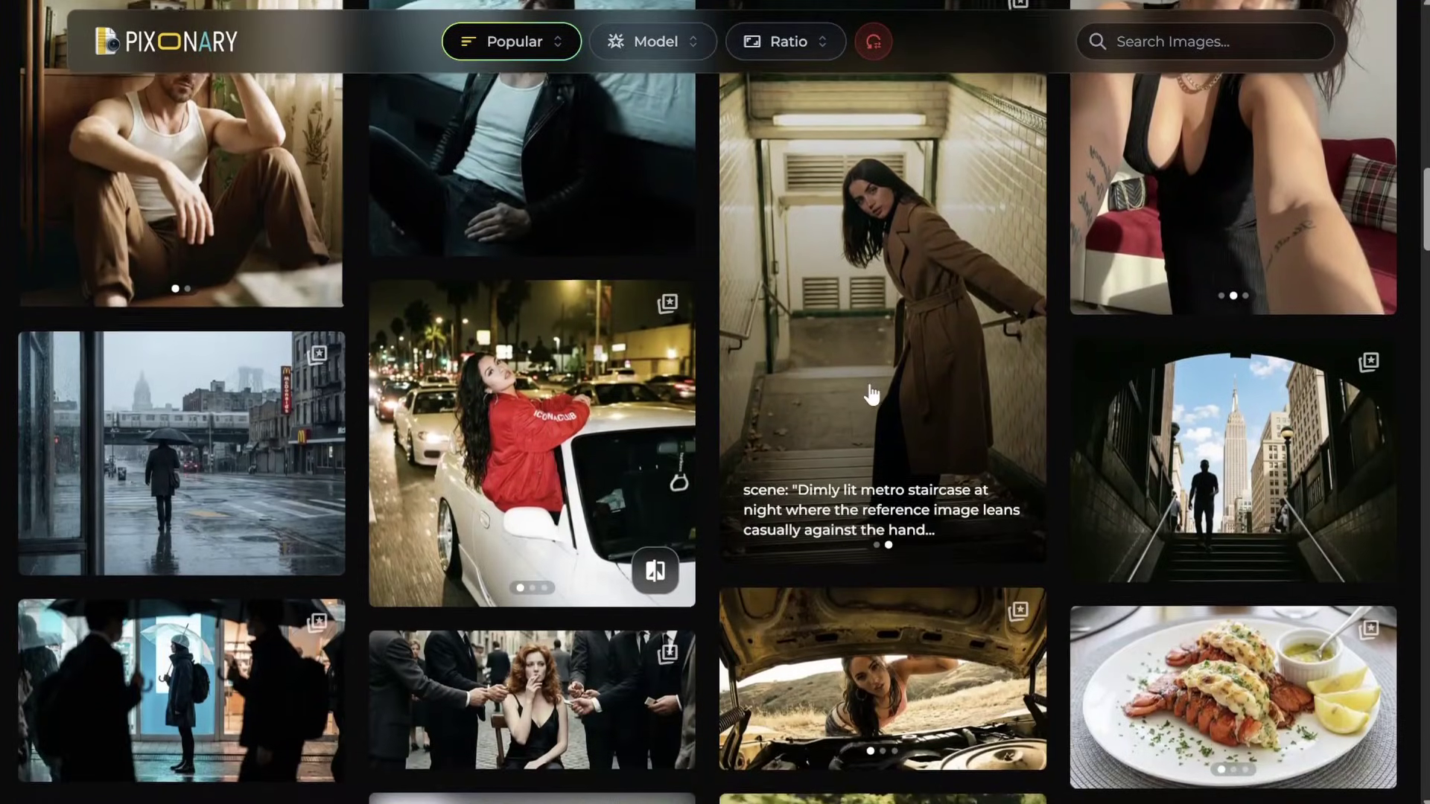
scroll(871, 395, up, 15)
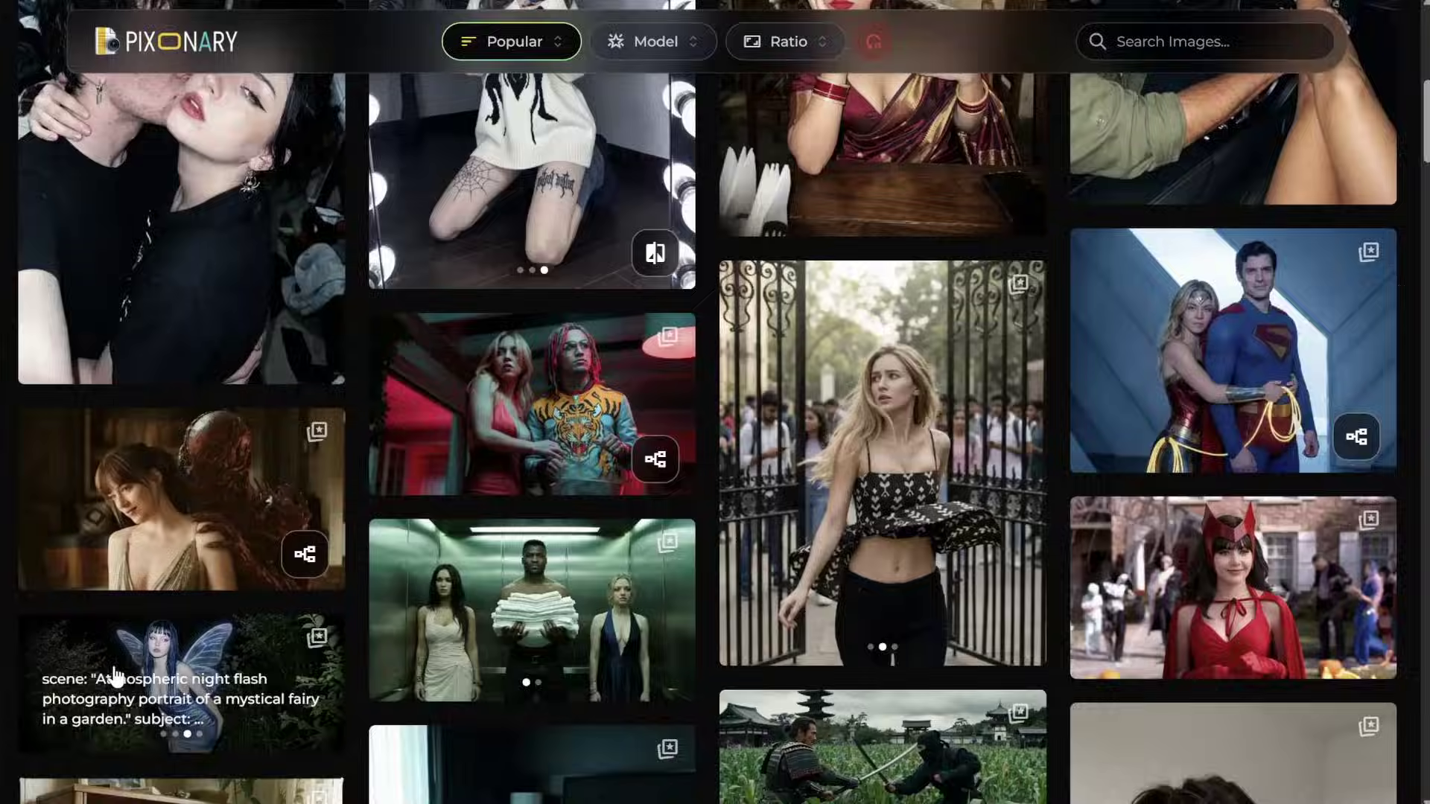
click(113, 674)
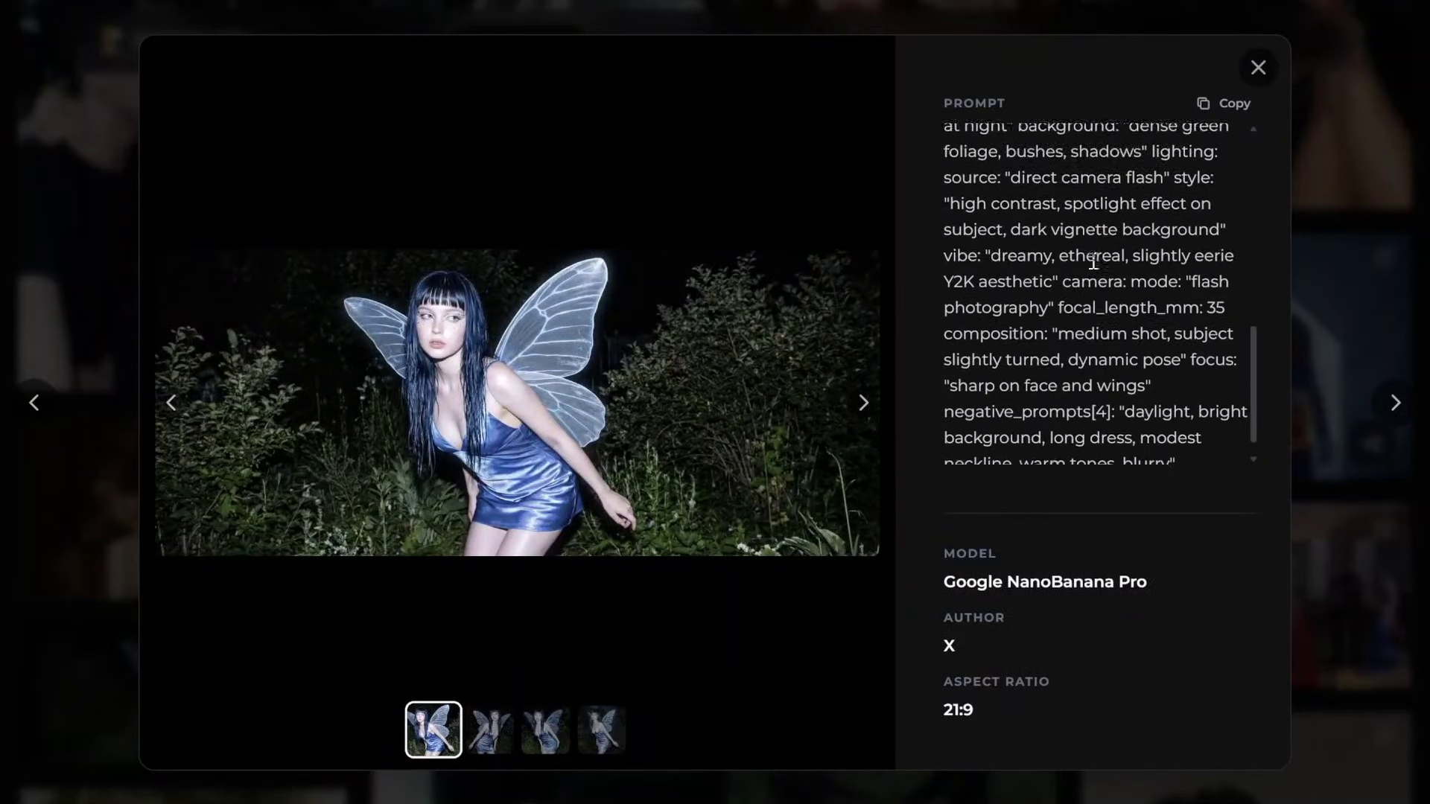
scroll(1093, 261, down, 1)
click(492, 734)
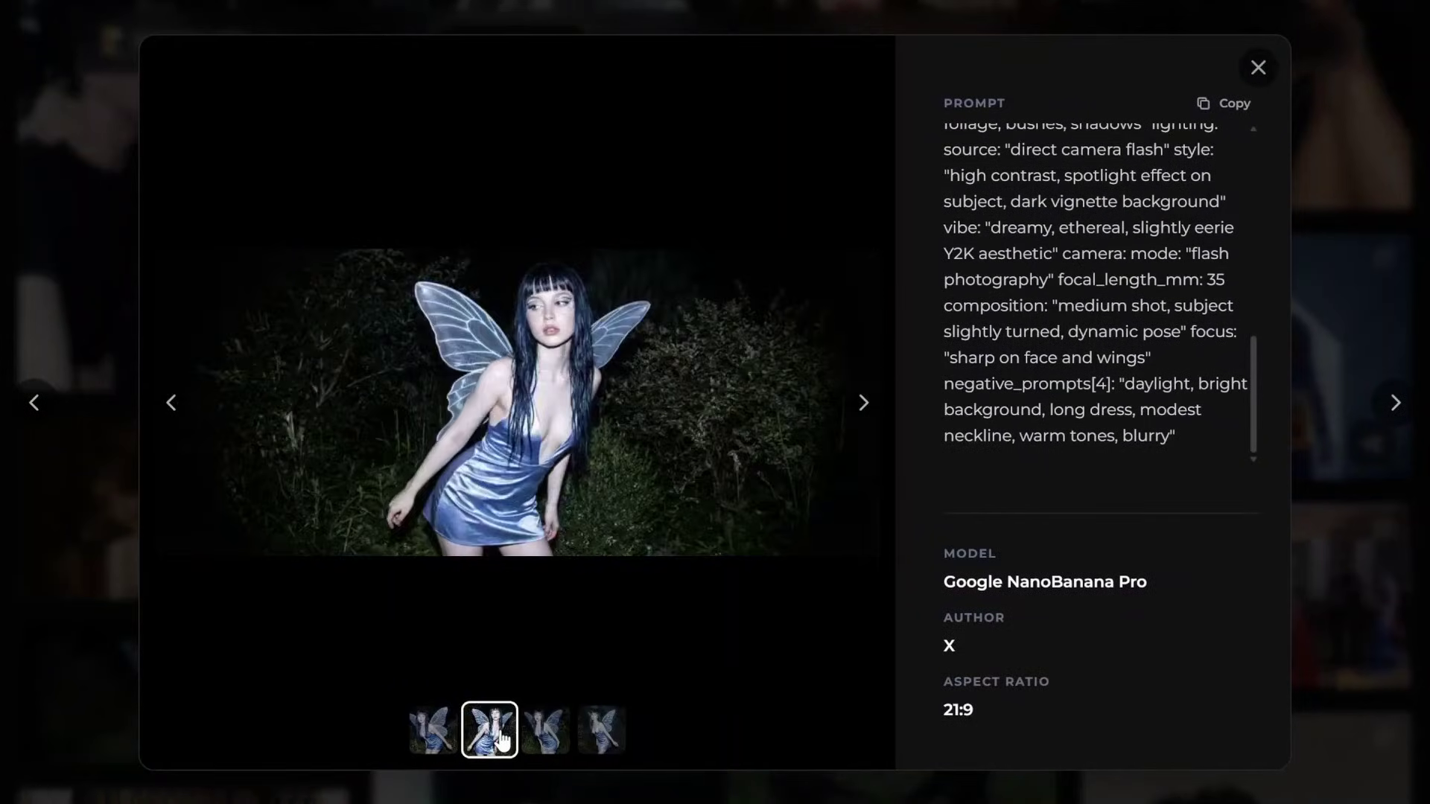
click(545, 734)
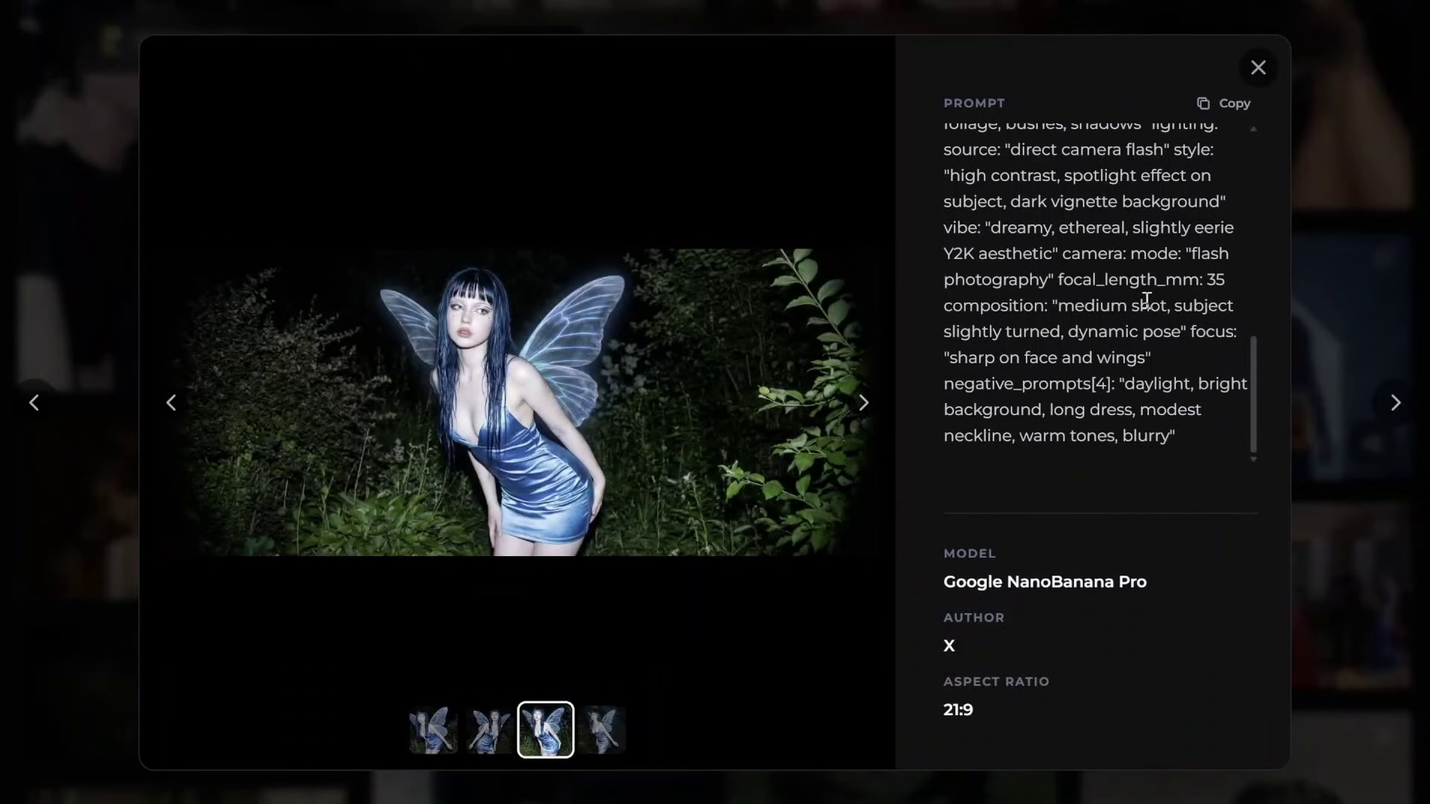
click(1258, 68)
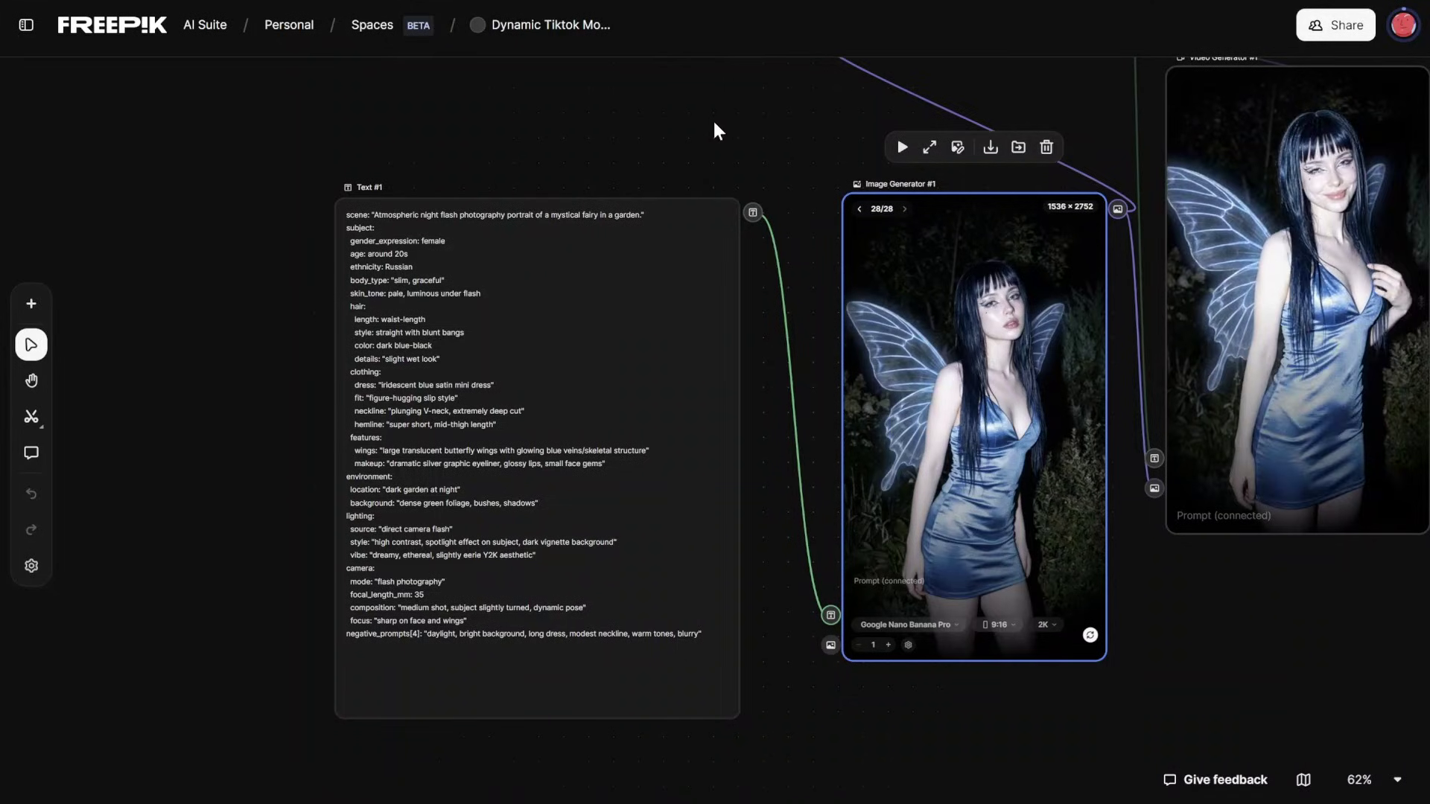
- Pan to the Assistant nodes and show the GPT-5 Mini settings with its continuation system prompt
scroll(714, 123, right, 4)
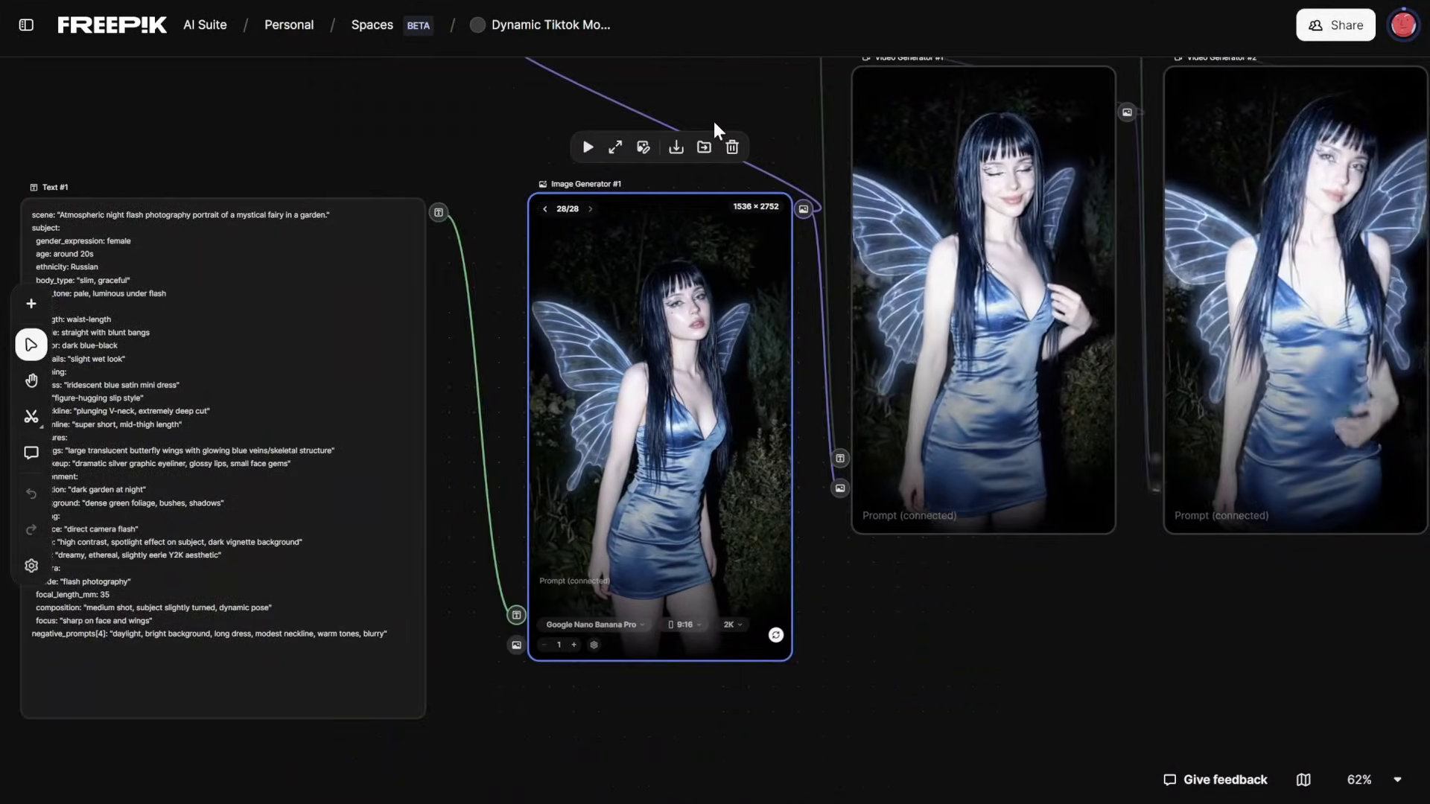
scroll(849, 673, right, 1)
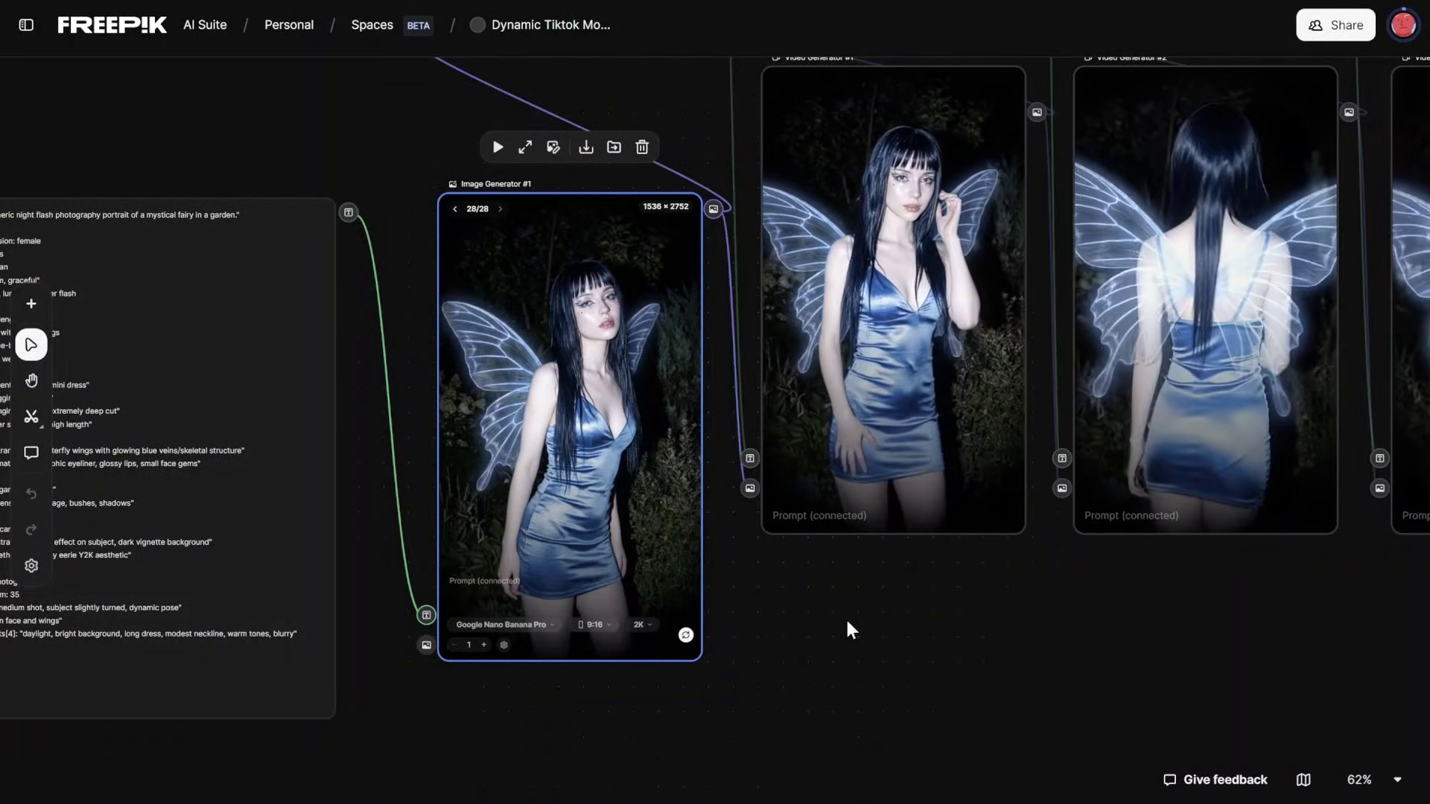
scroll(847, 621, up, 2)
scroll(847, 617, up, 4)
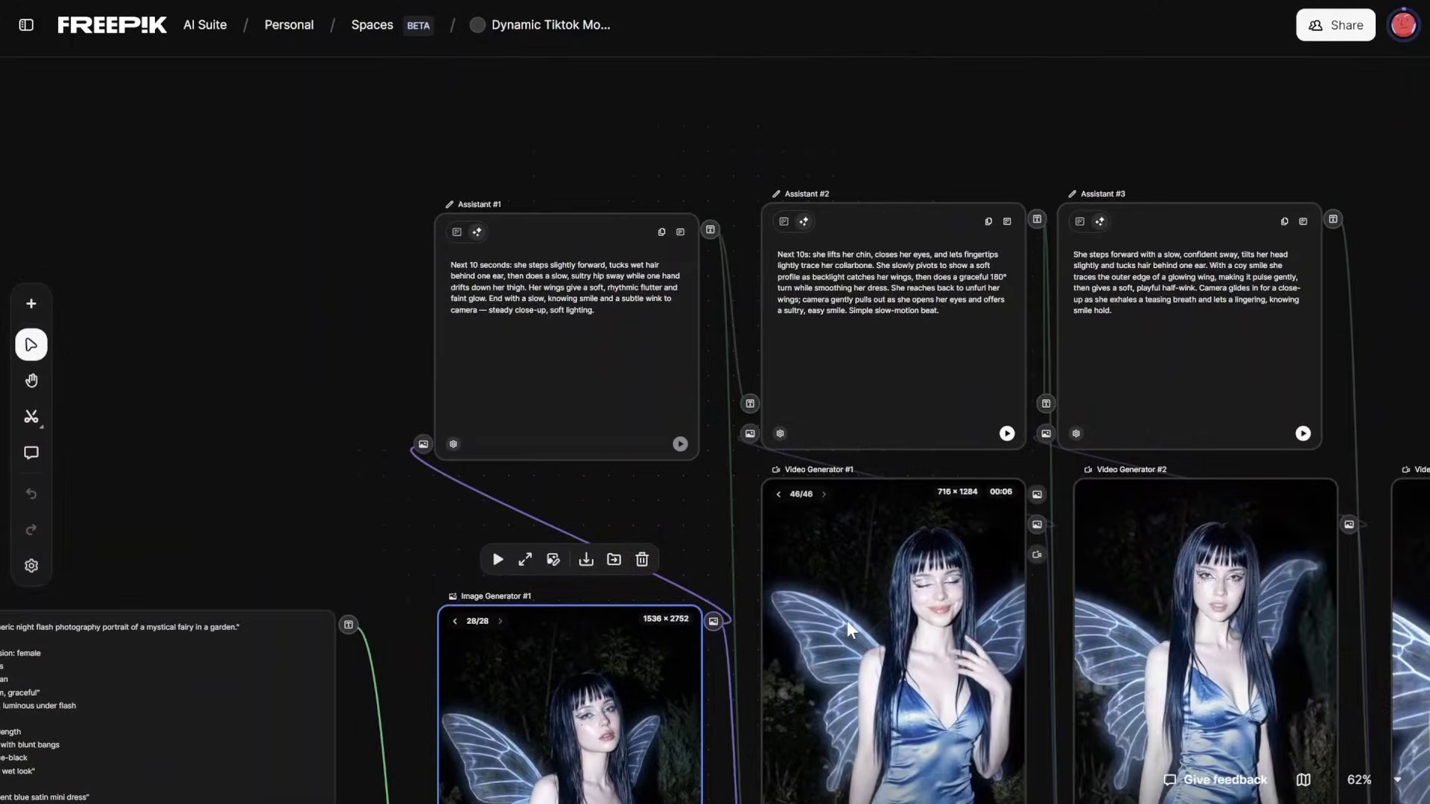
scroll(395, 503, down, 2)
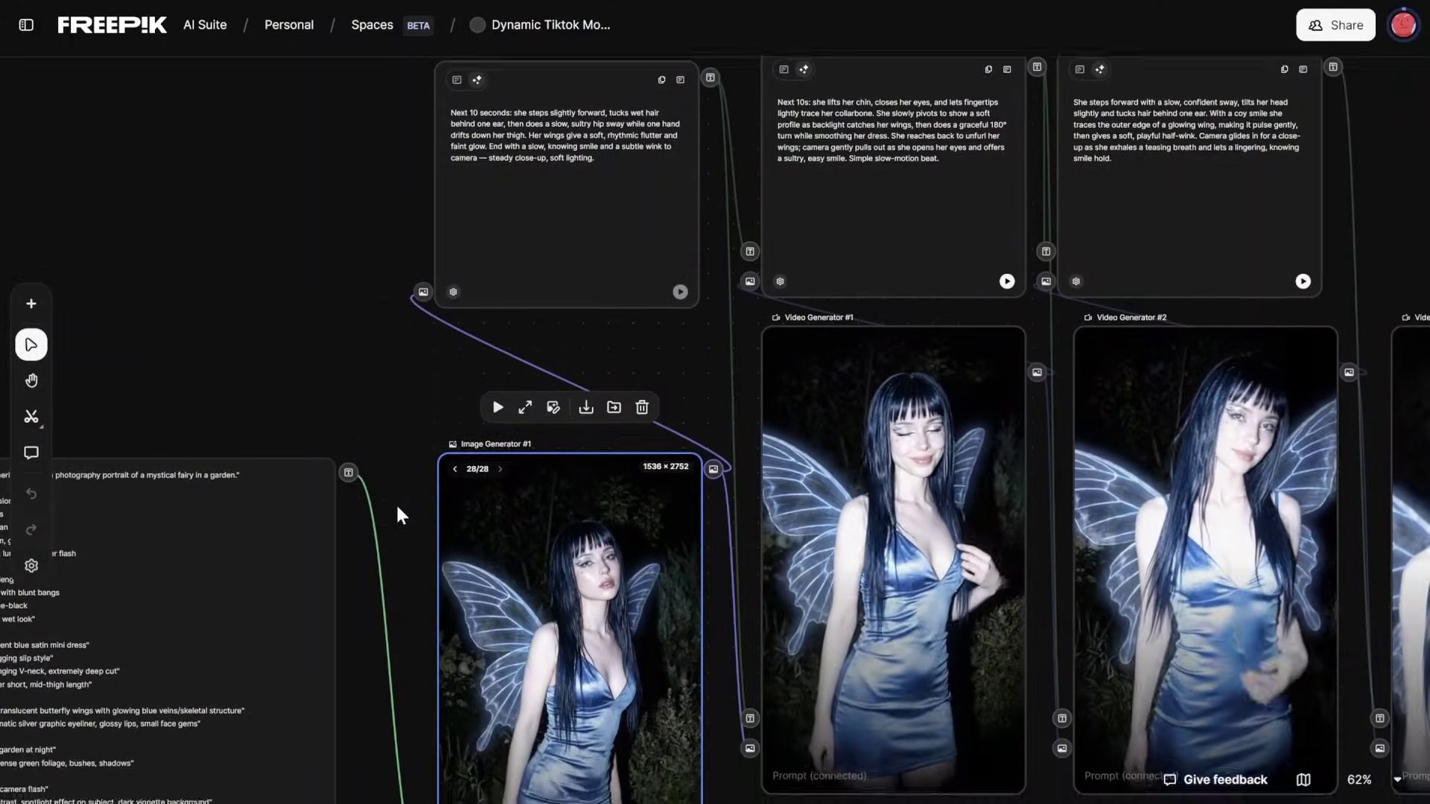
scroll(395, 503, up, 1)
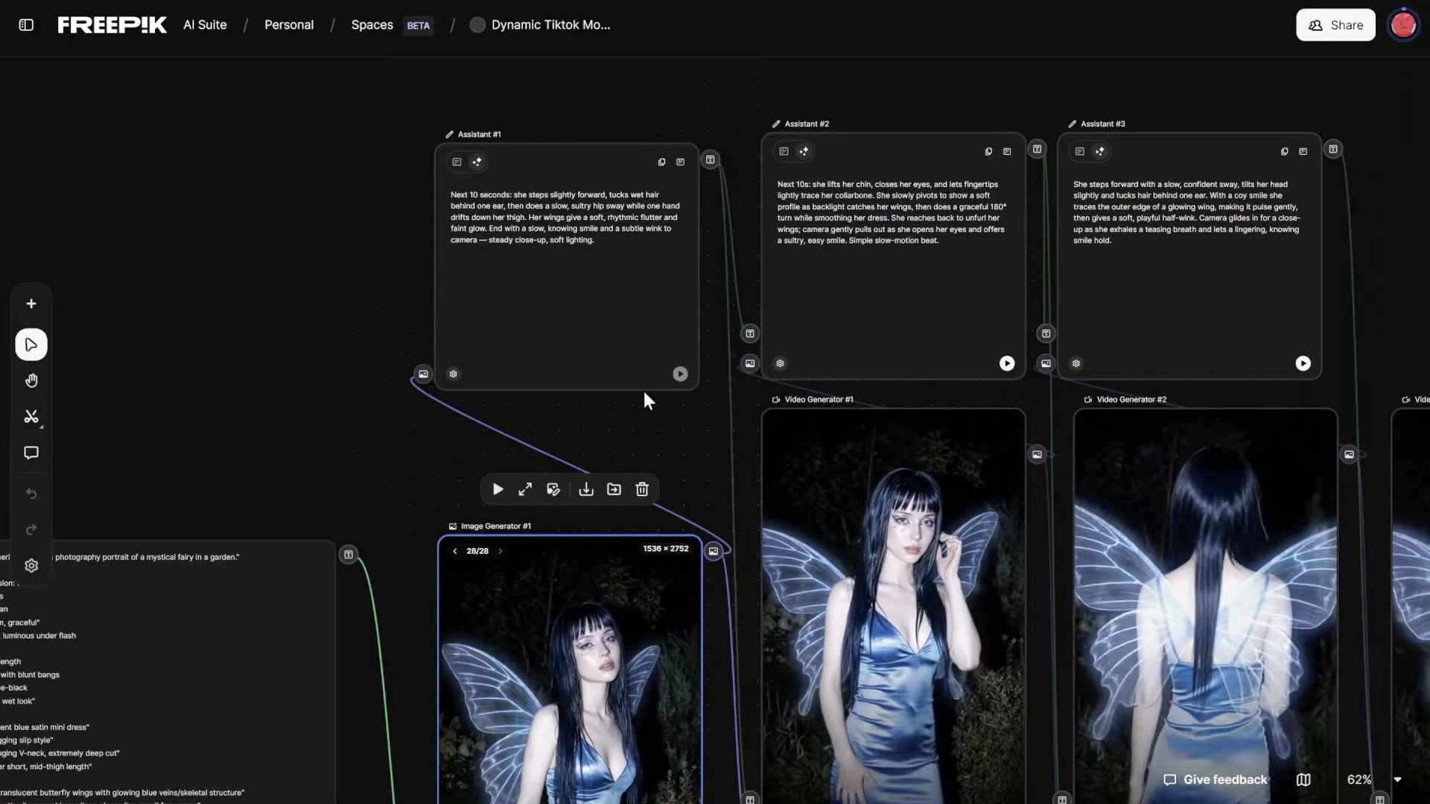
double_click(315, 204)
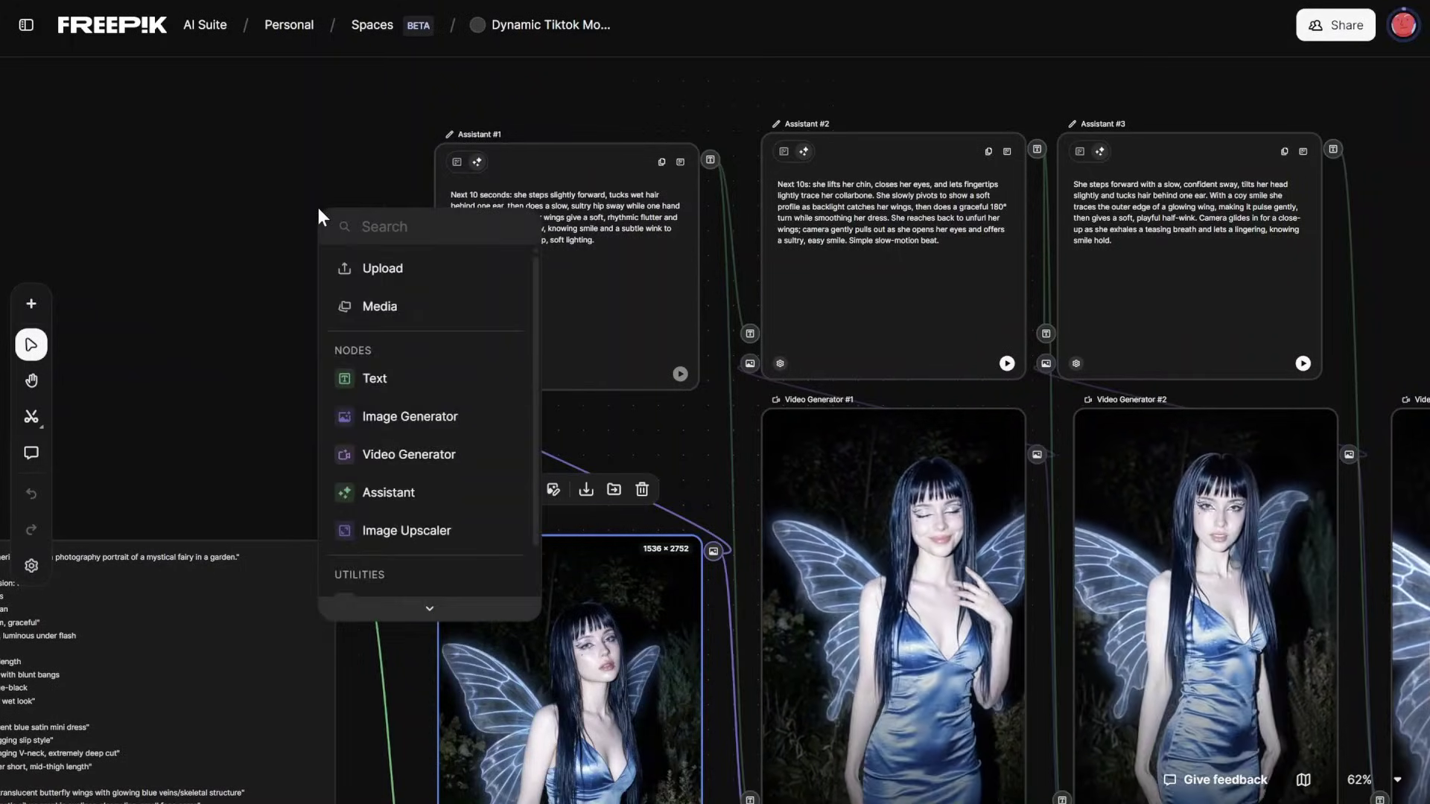
scroll(420, 406, down, 1)
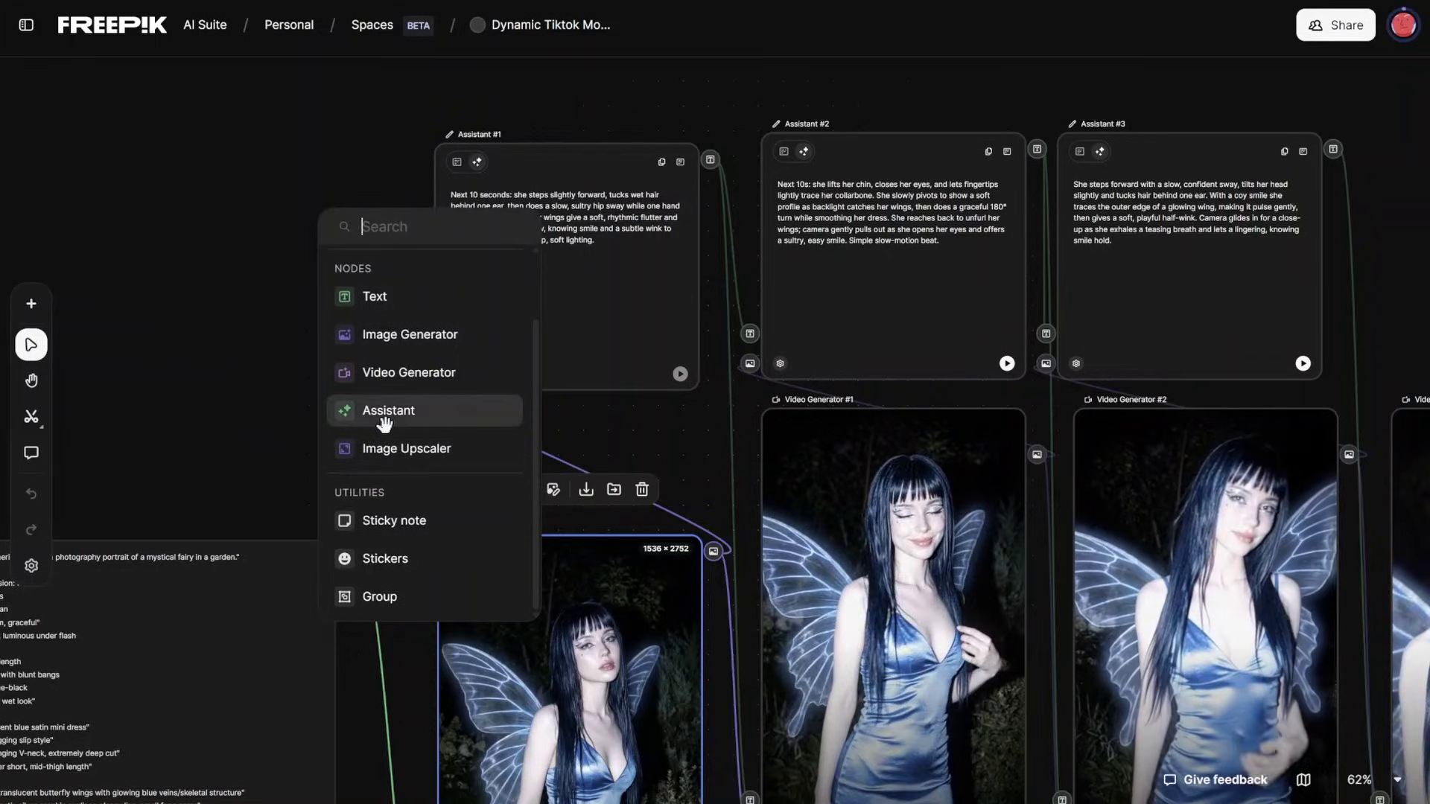
click(226, 316)
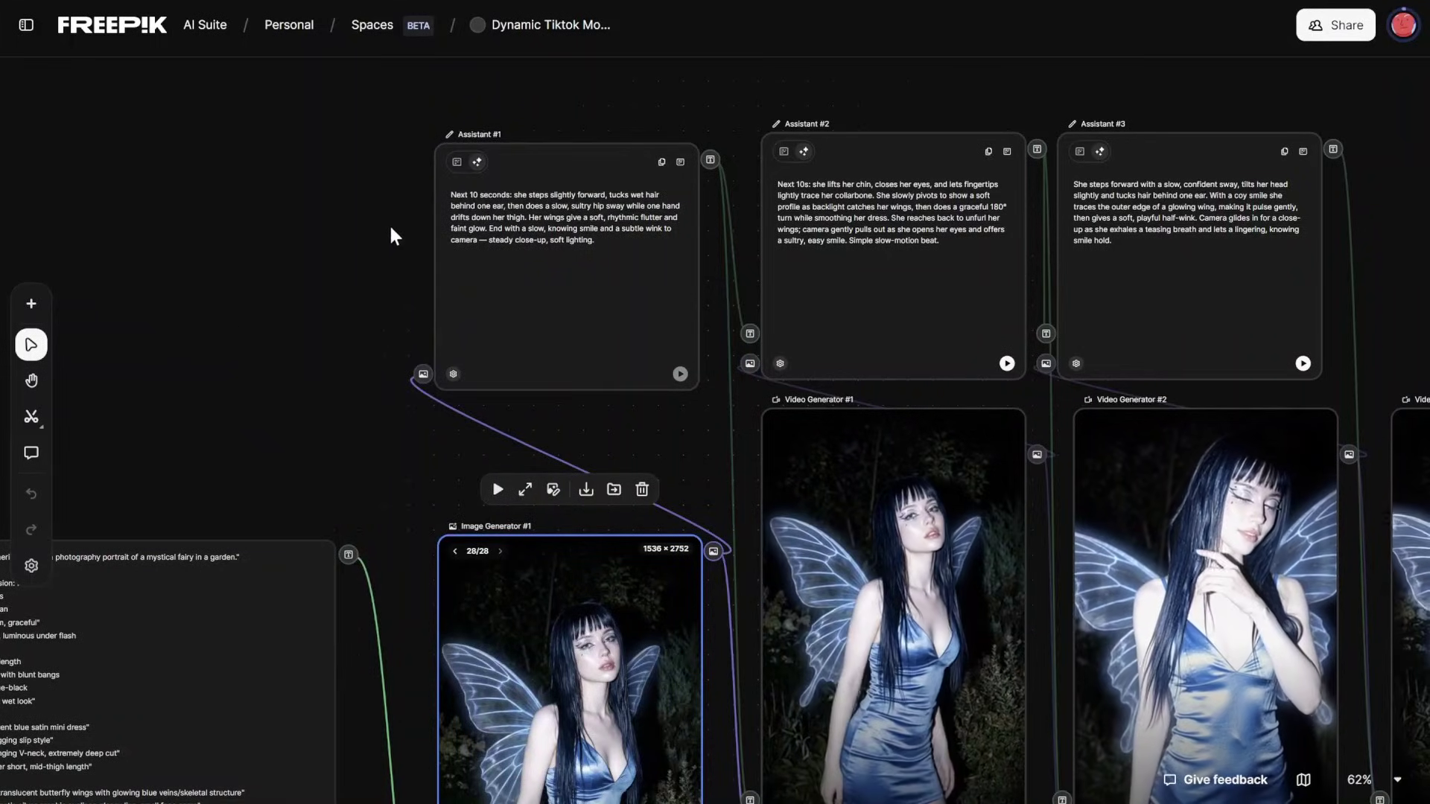
click(451, 375)
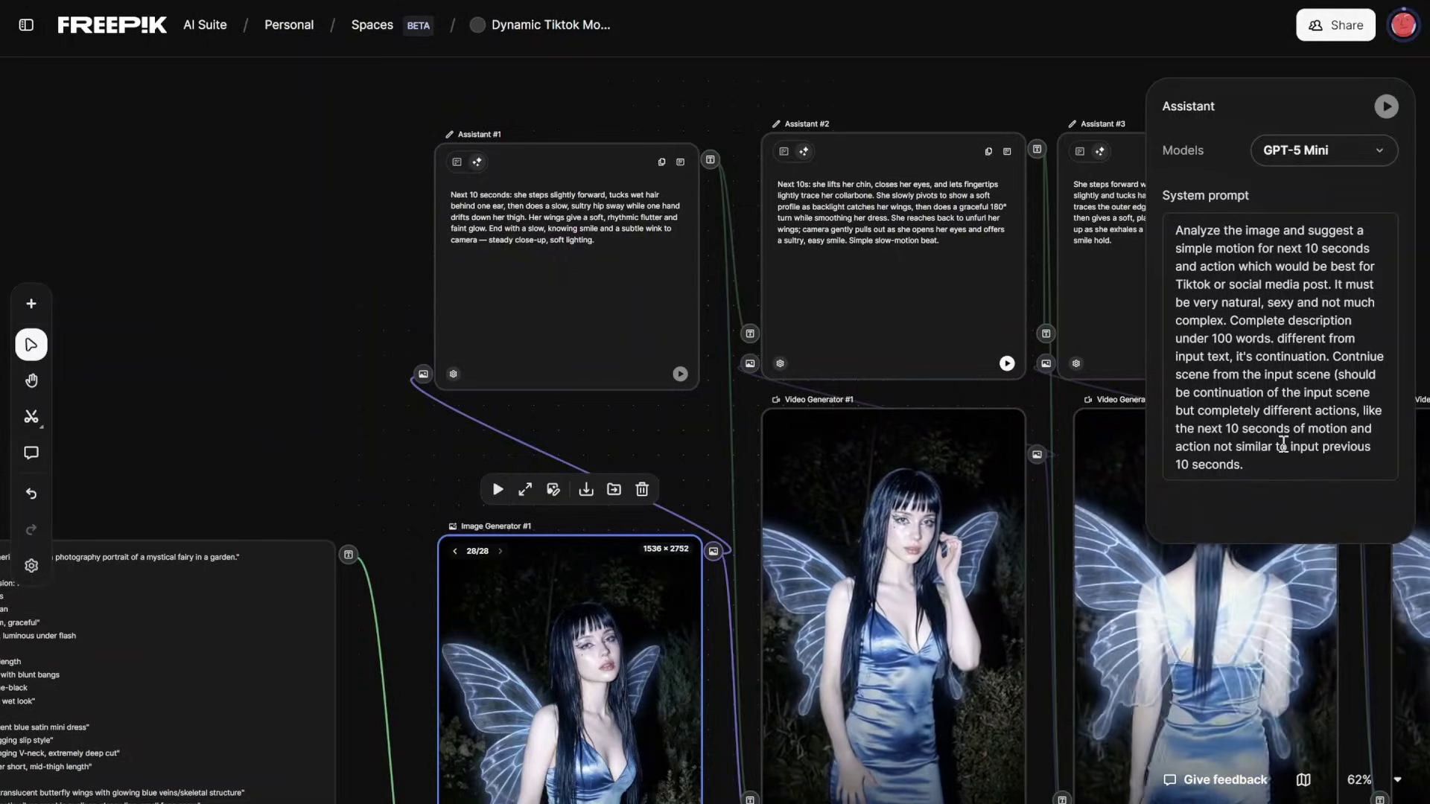
- Close the Assistant settings and pan to the three motion prompts and their clips
click(928, 86)
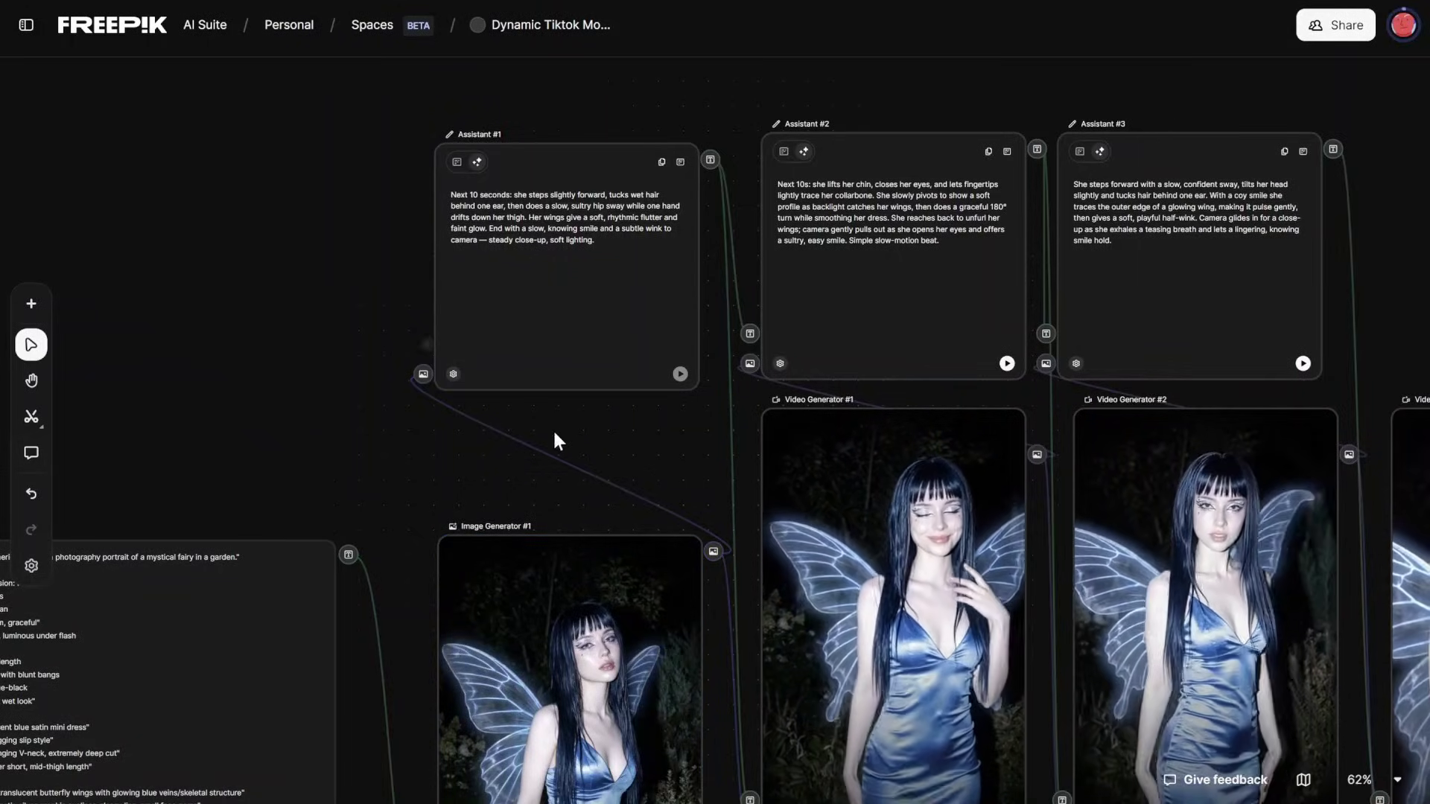
scroll(552, 428, right, 3)
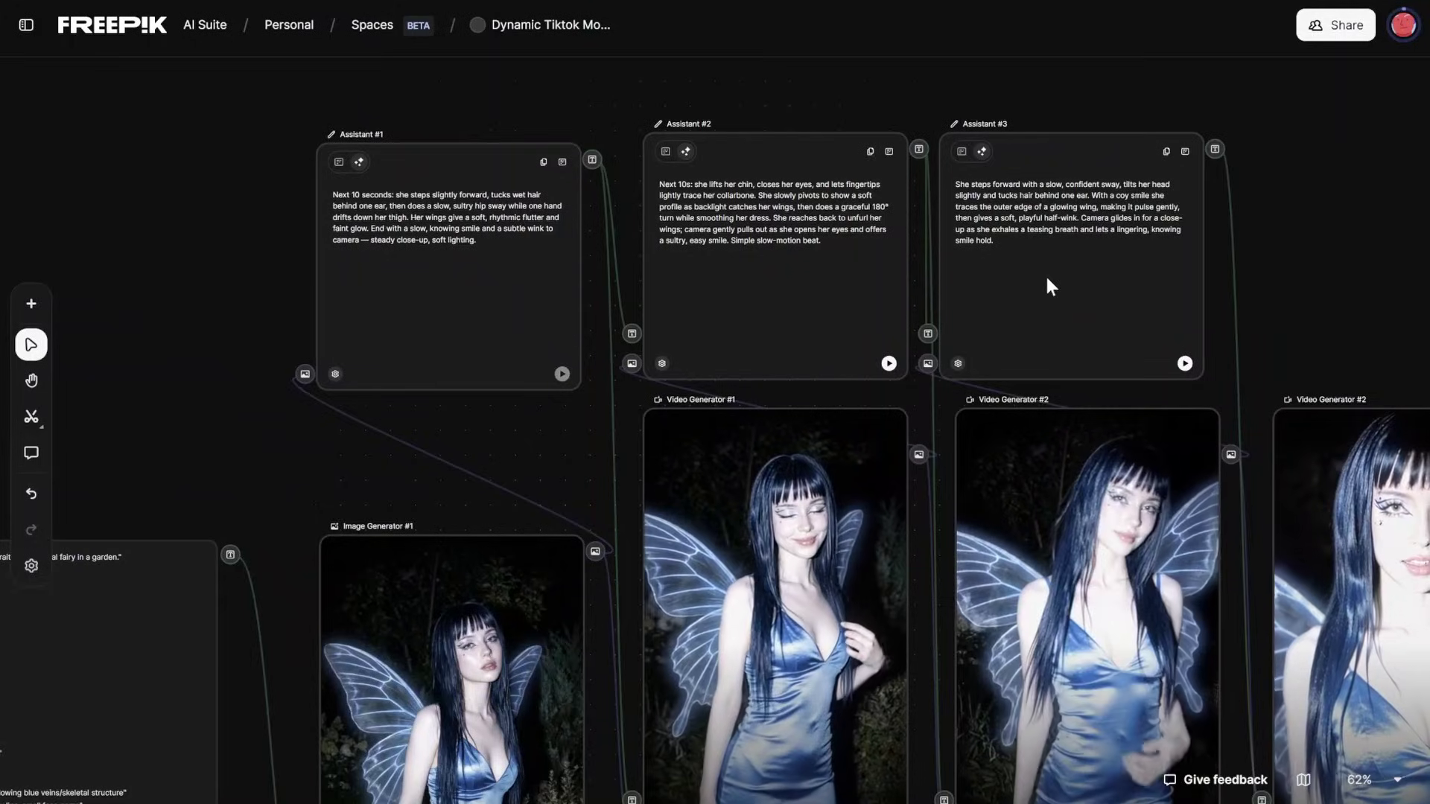
scroll(503, 459, down, 2)
scroll(503, 459, up, 3)
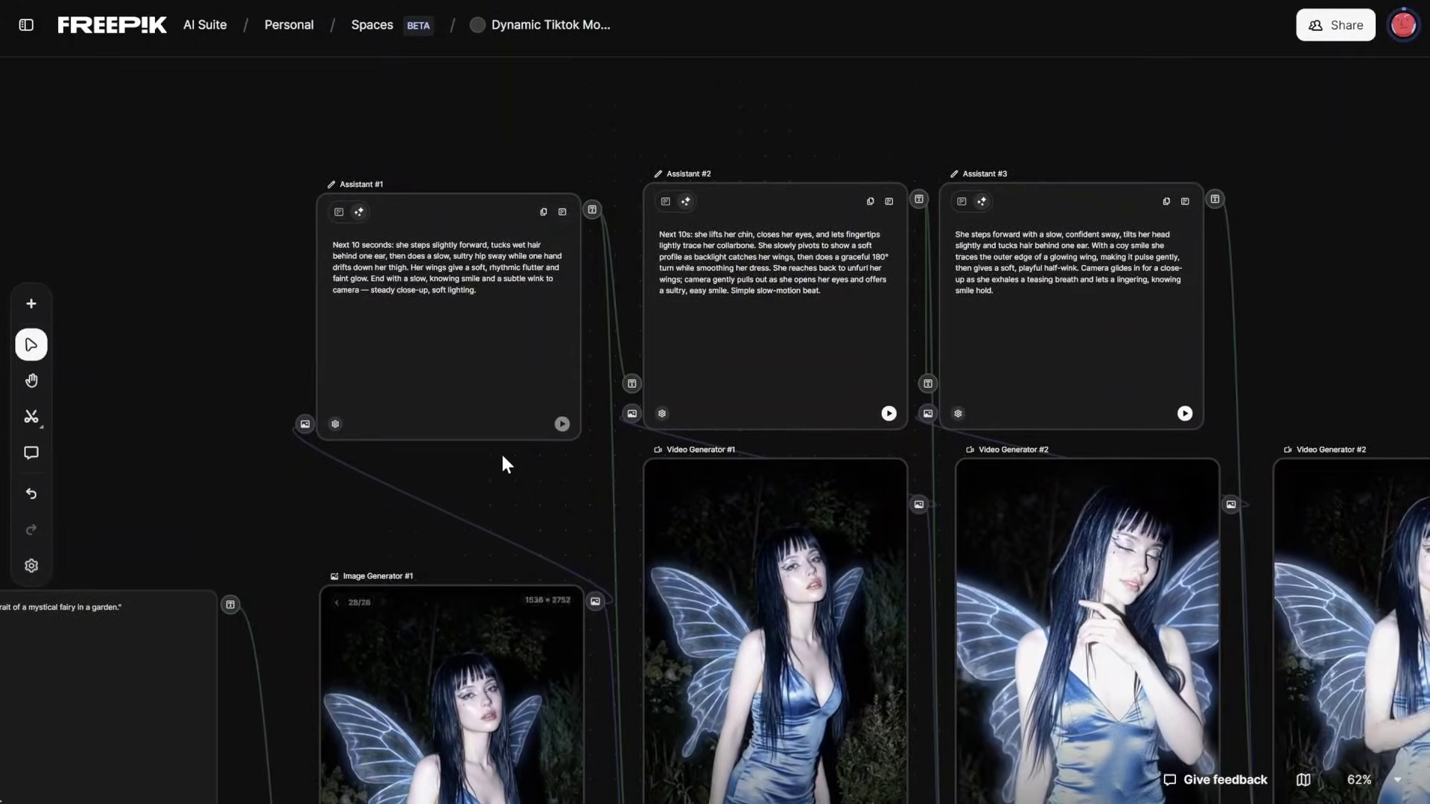
scroll(500, 452, down, 3)
scroll(511, 250, up, 4)
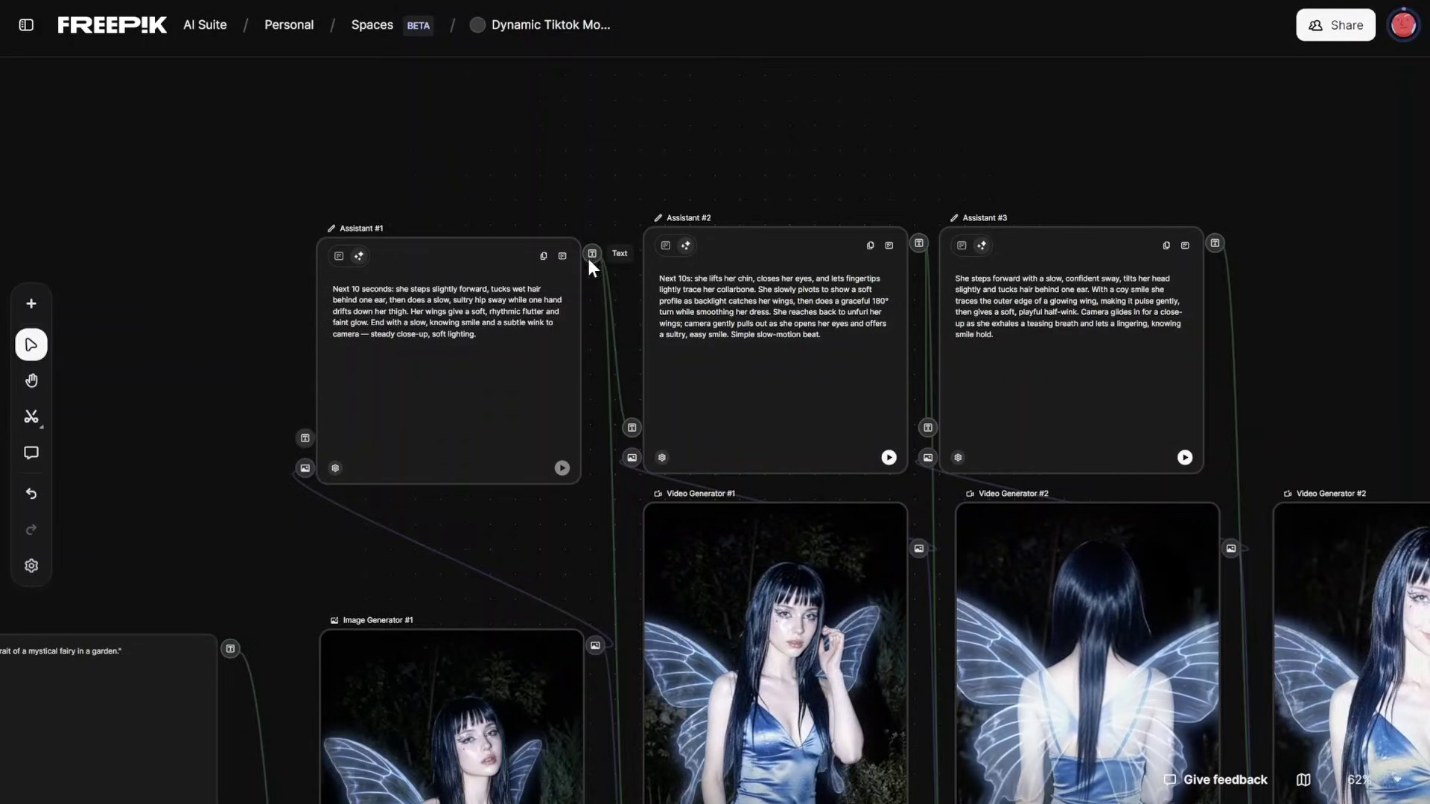
scroll(576, 574, down, 5)
scroll(577, 573, up, 3)
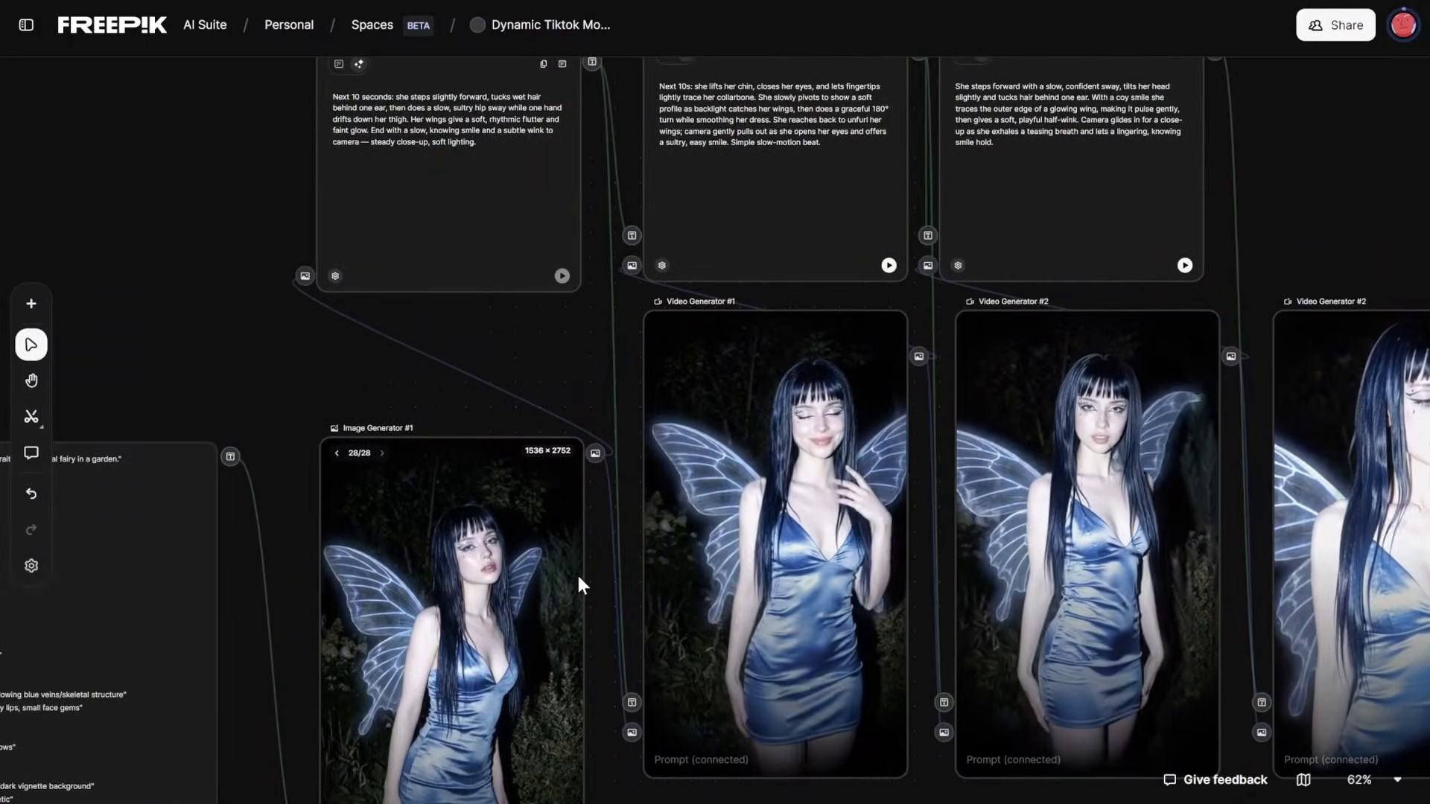
- Select Video Generator #1 to check its Kling 2.5 settings
click(645, 693)
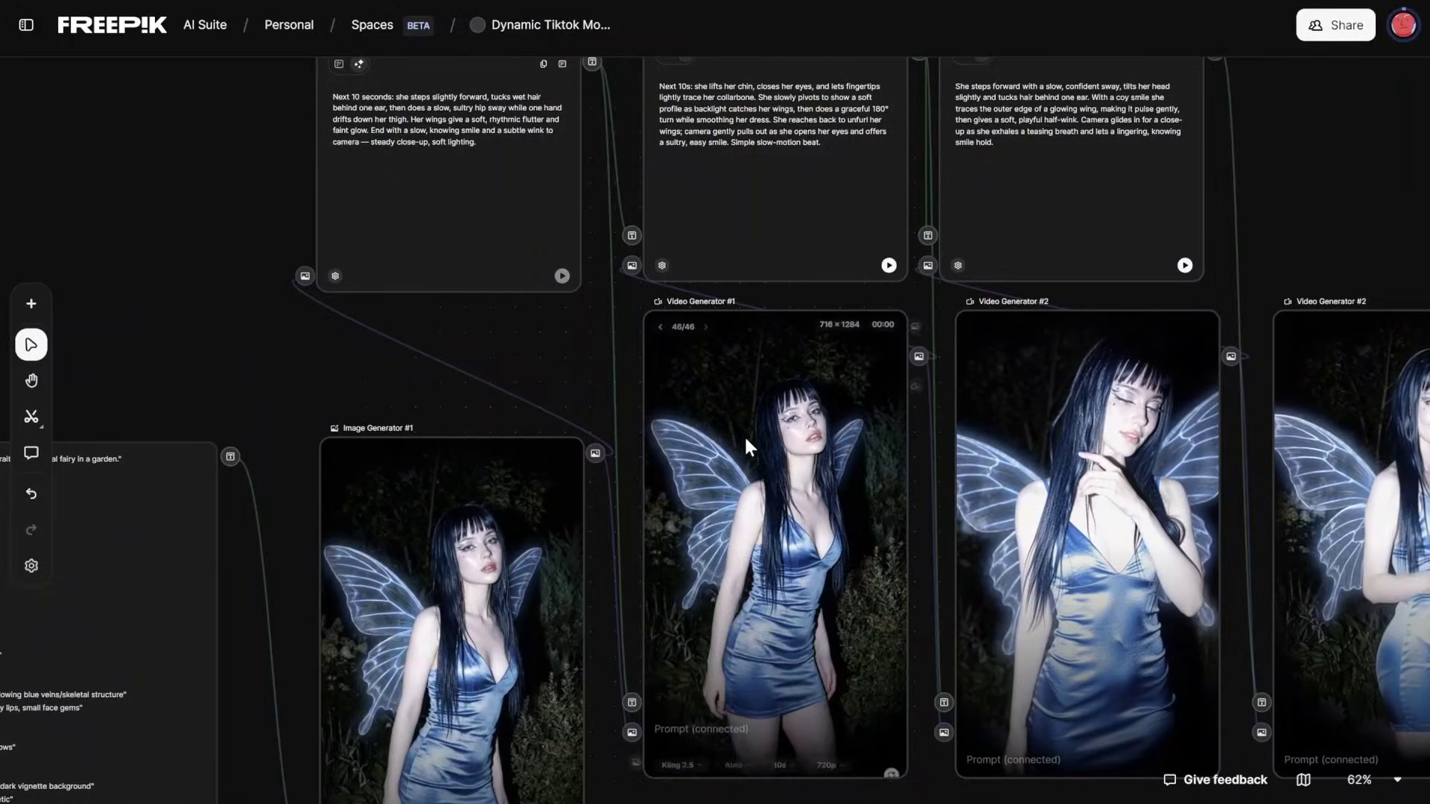
scroll(745, 439, right, 5)
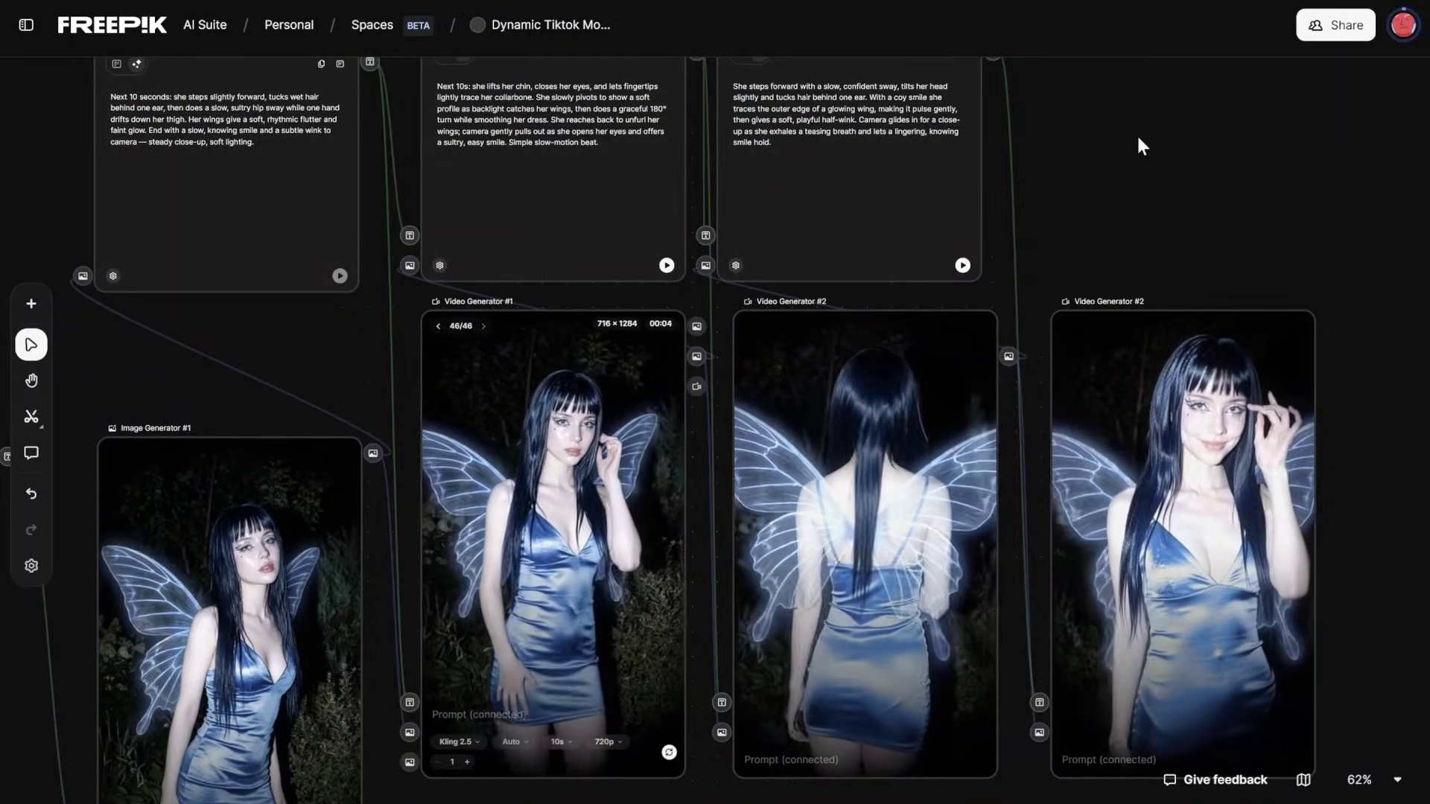
scroll(1115, 159, up, 3)
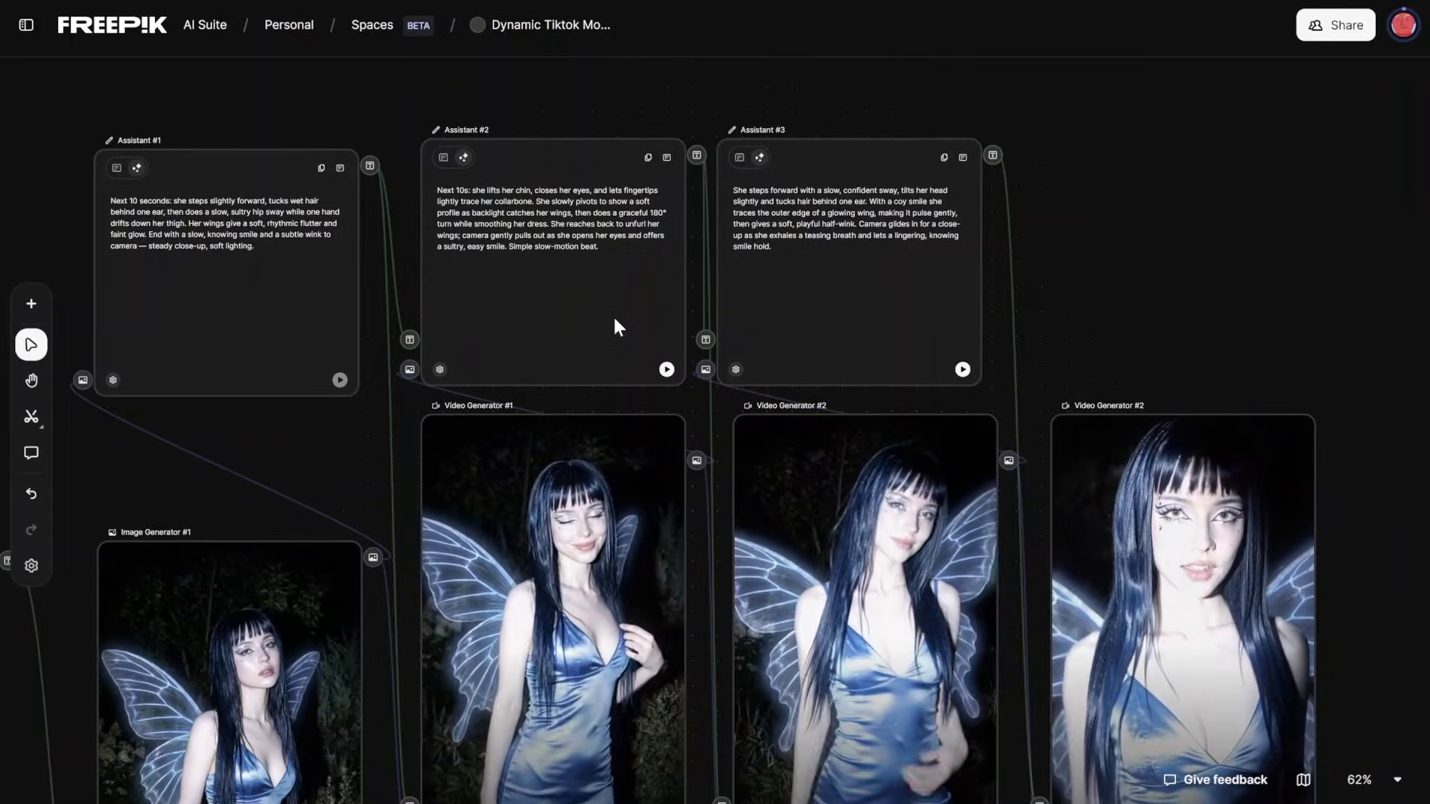
scroll(614, 320, down, 1)
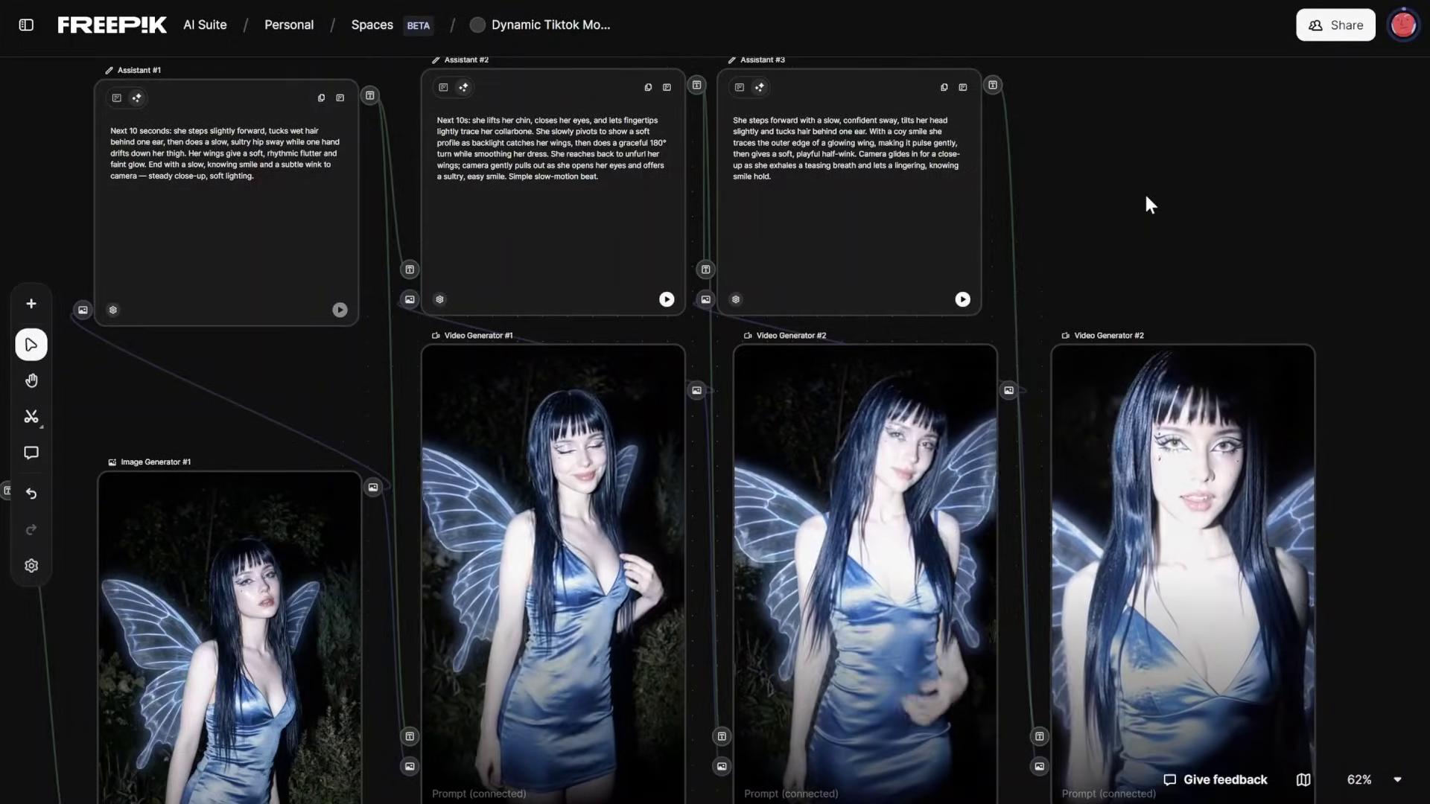
scroll(1145, 191, up, 1)
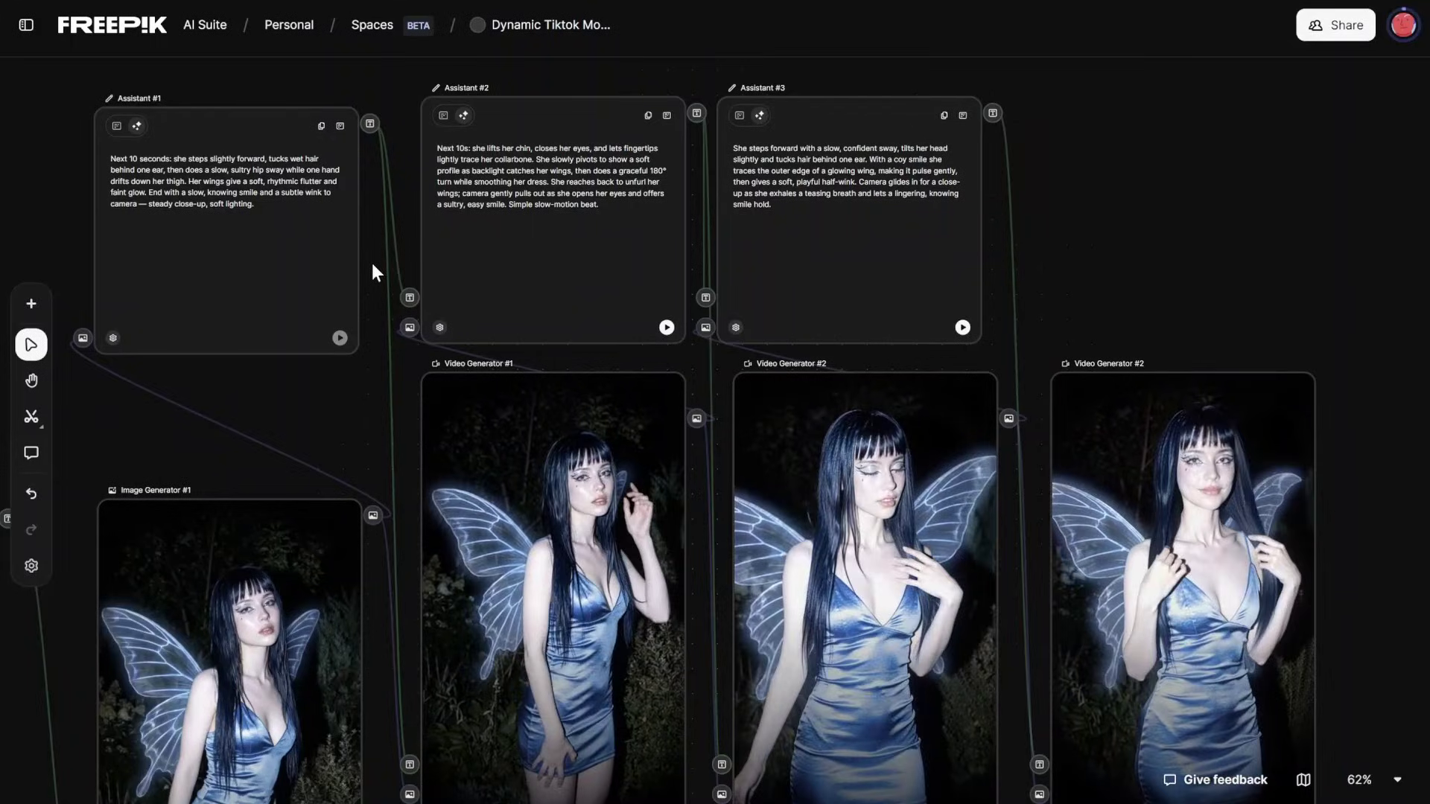
scroll(1039, 298, right, 2)
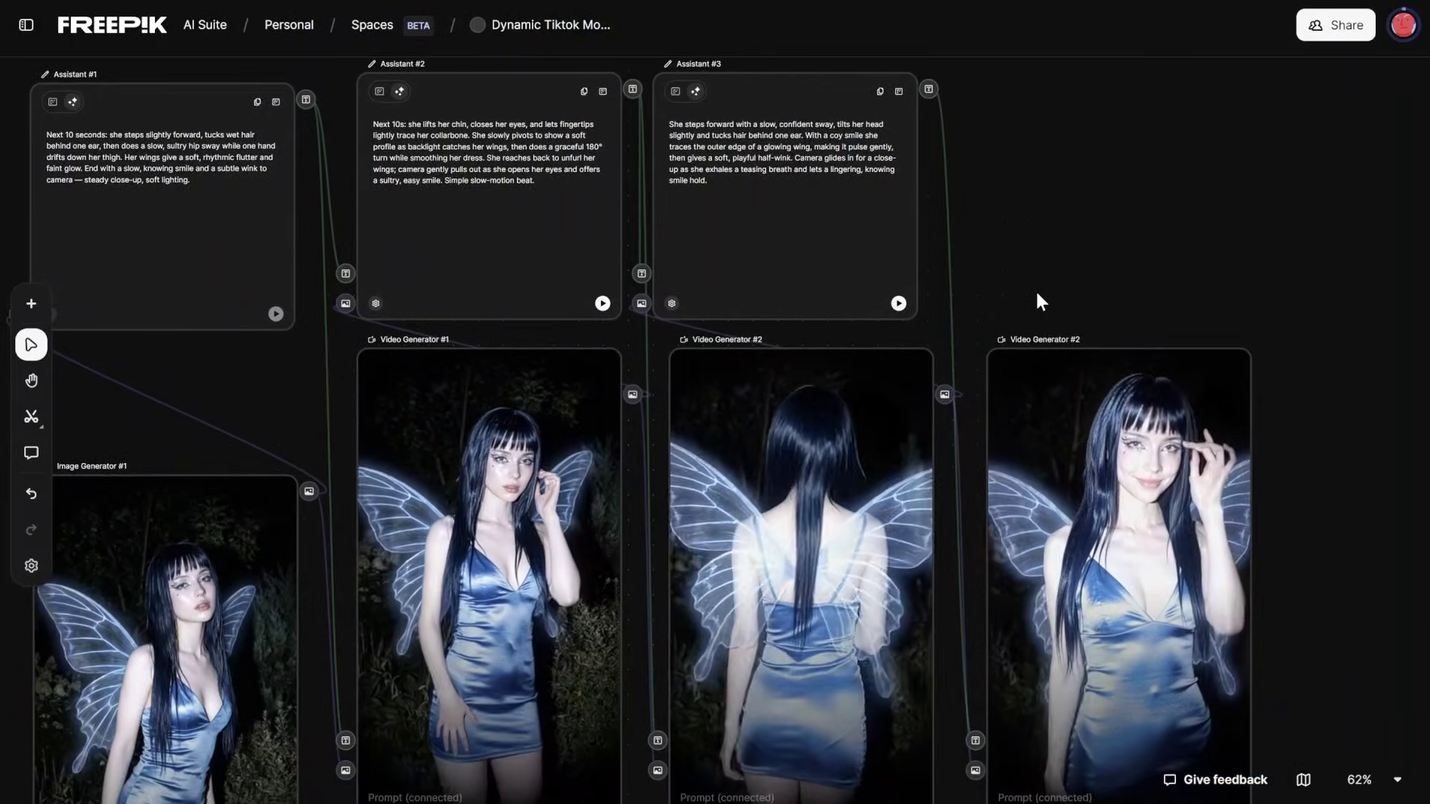
scroll(1038, 296, down, 3)
scroll(1038, 297, up, 2)
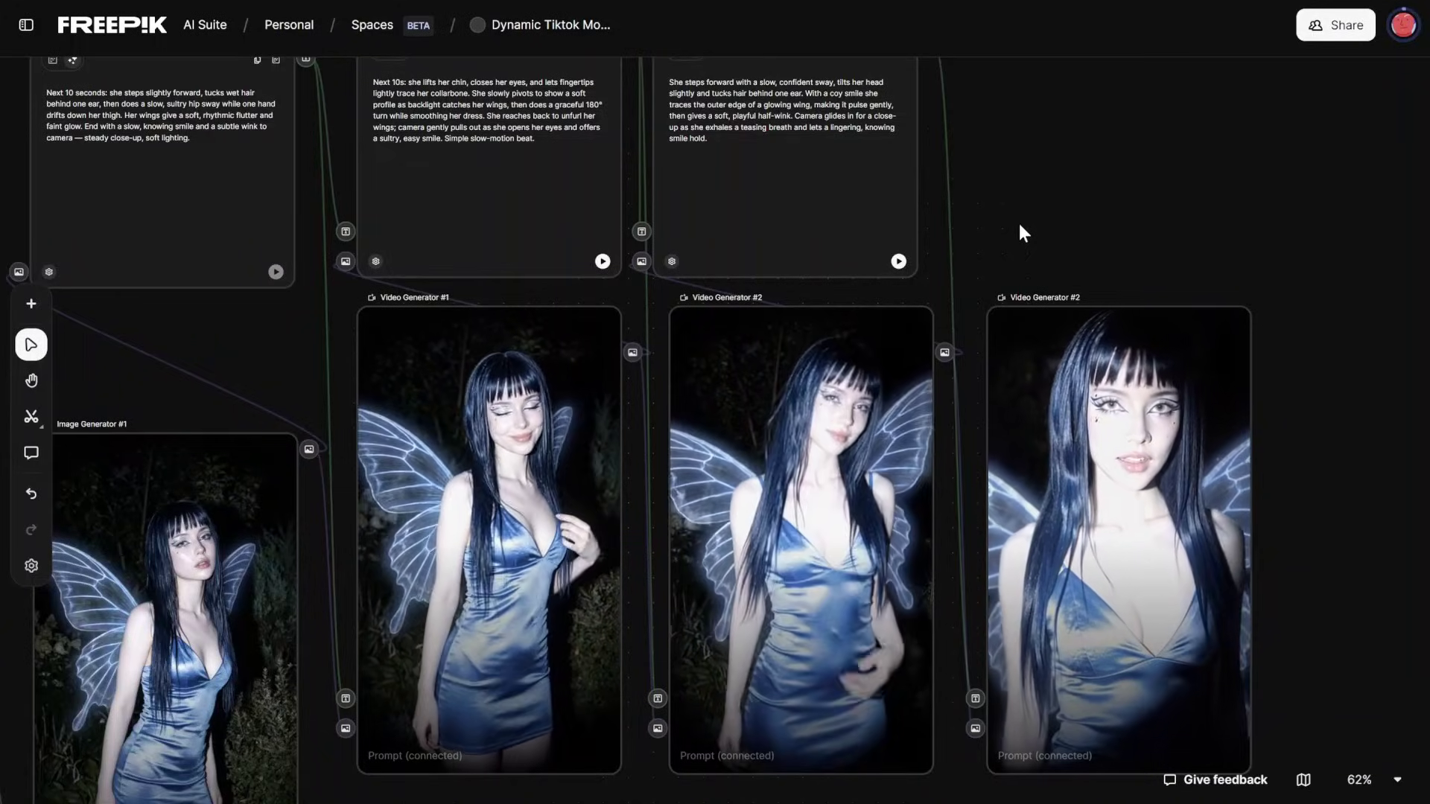
scroll(1019, 233, up, 3)
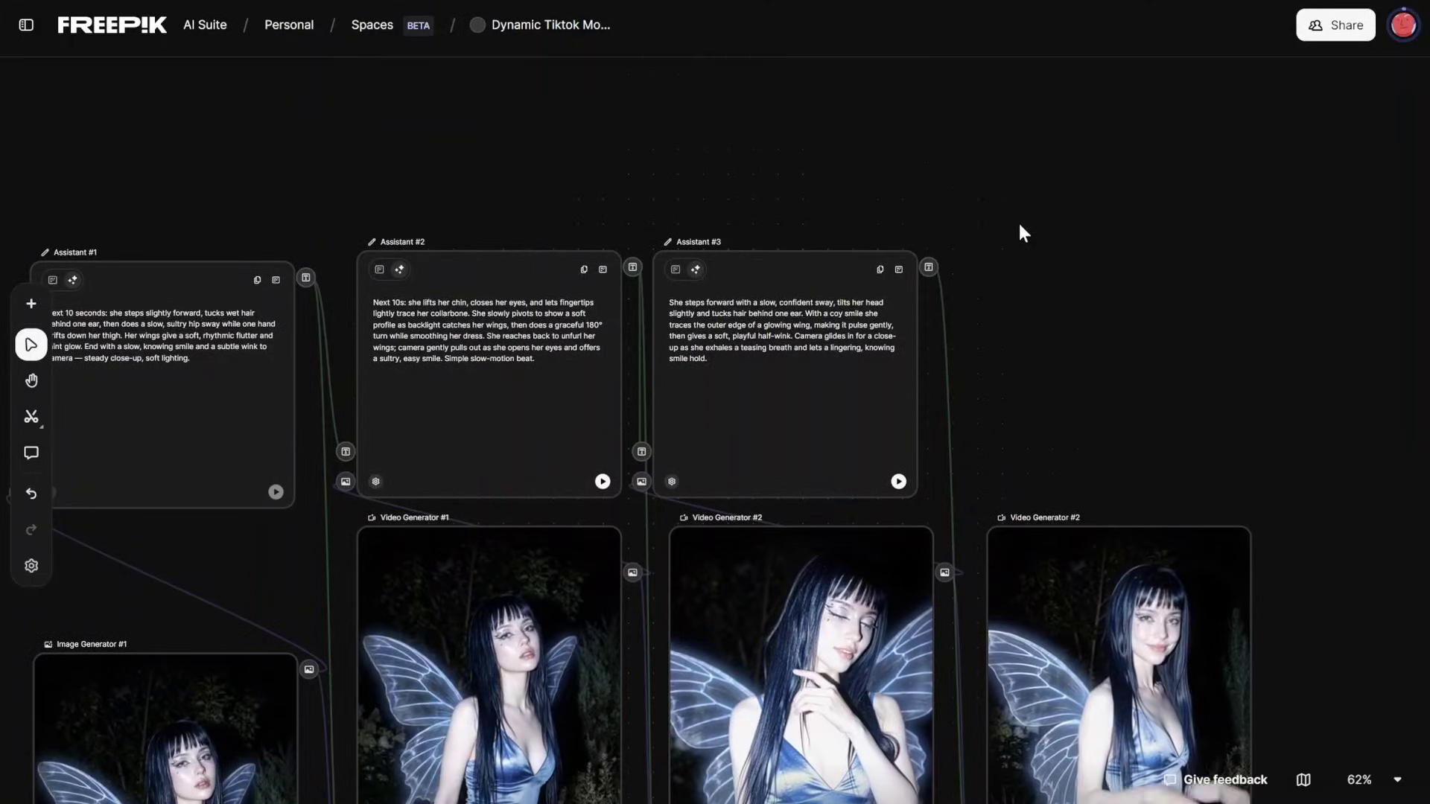
- Read the GPT-5 Mini assistant's scene-continuation system prompt, then close its settings
click(671, 482)
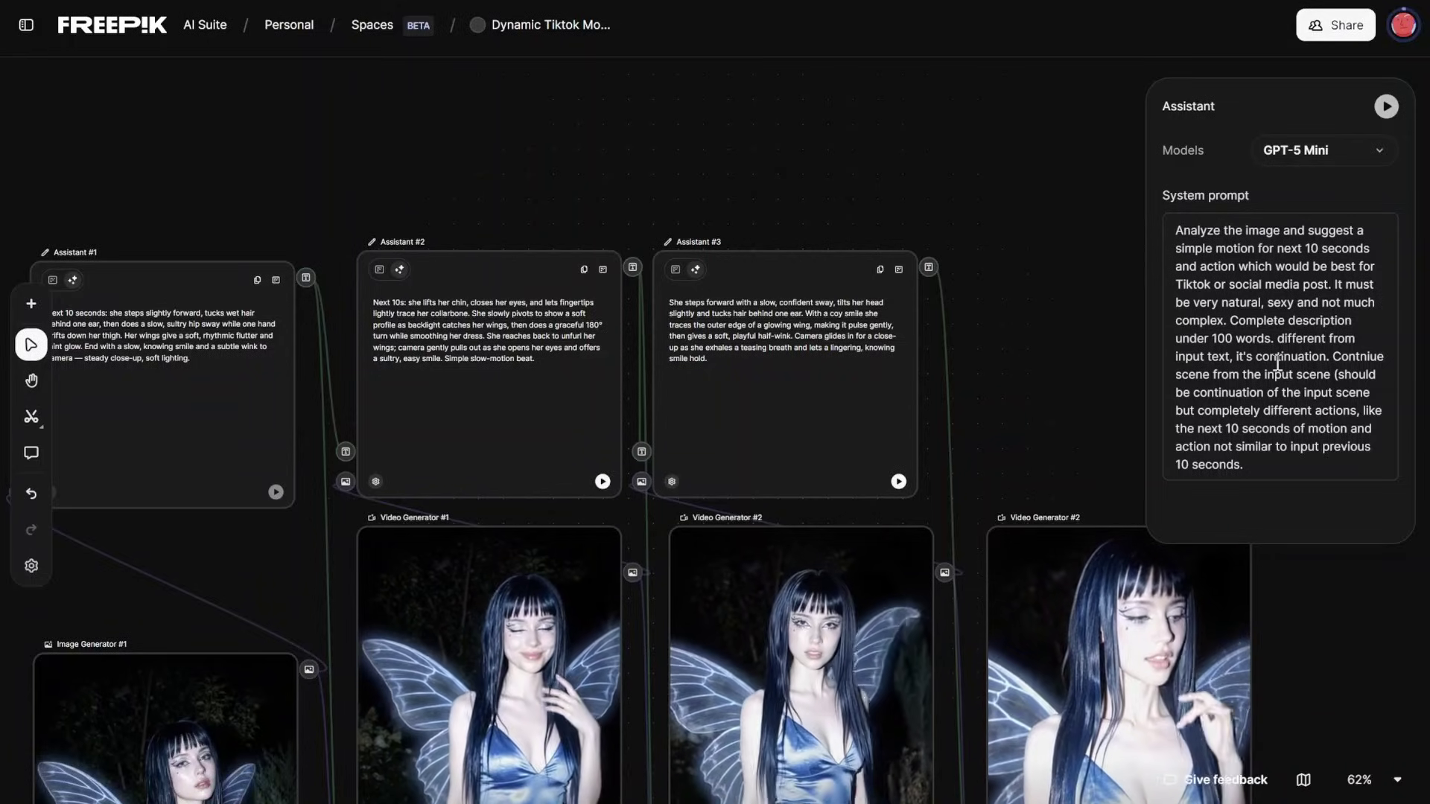
click(1095, 337)
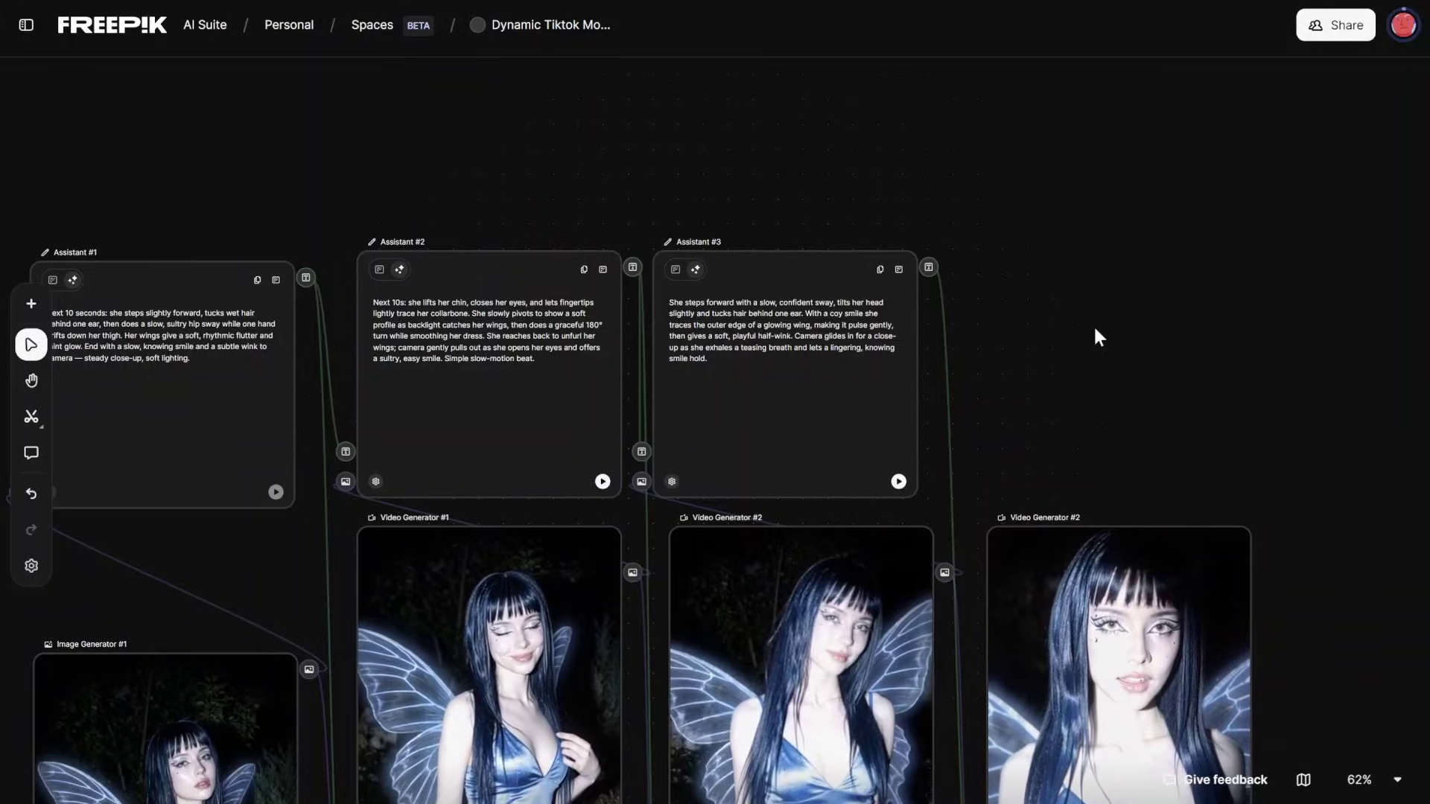
scroll(1093, 327, down, 5)
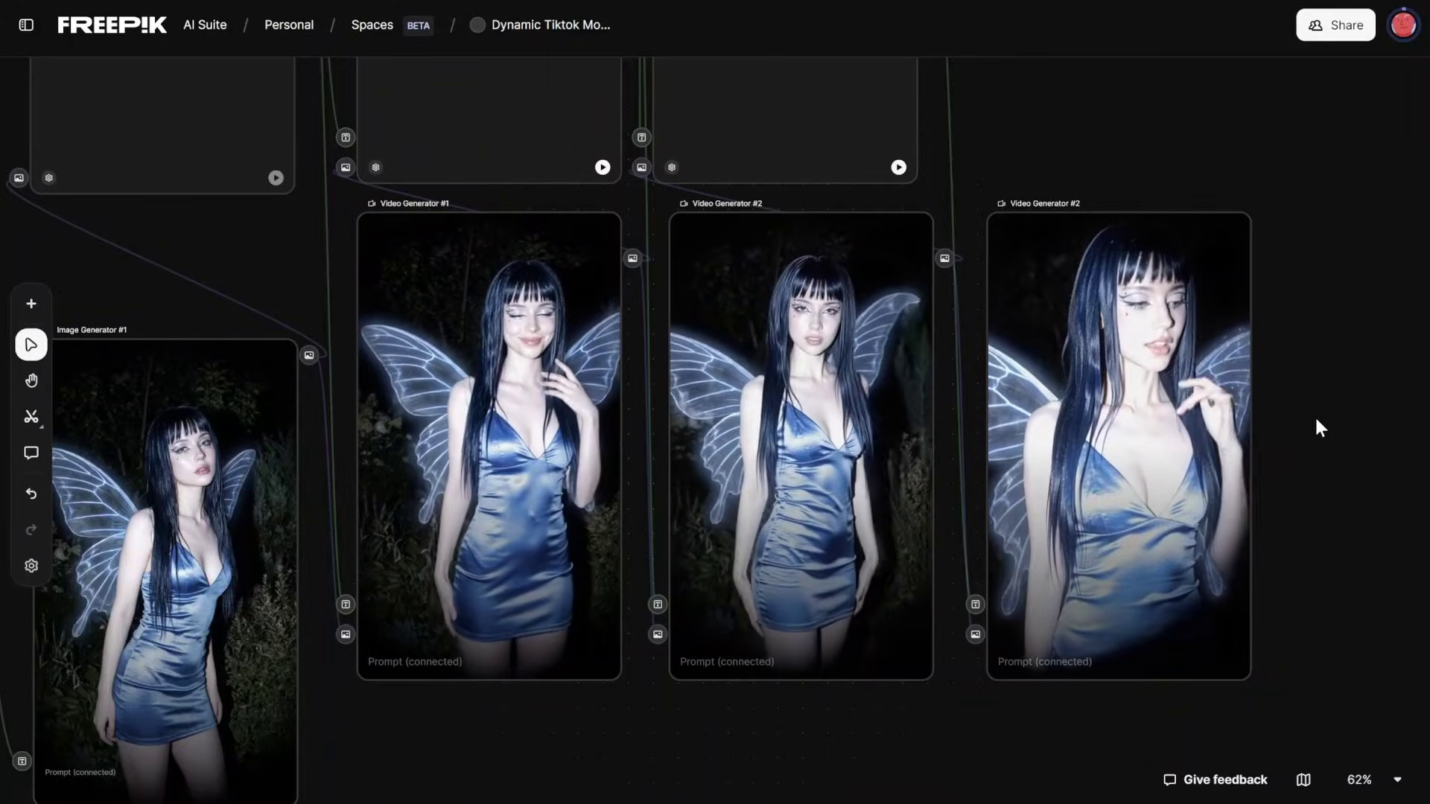
scroll(1315, 415, down, 4)
scroll(1316, 414, up, 3)
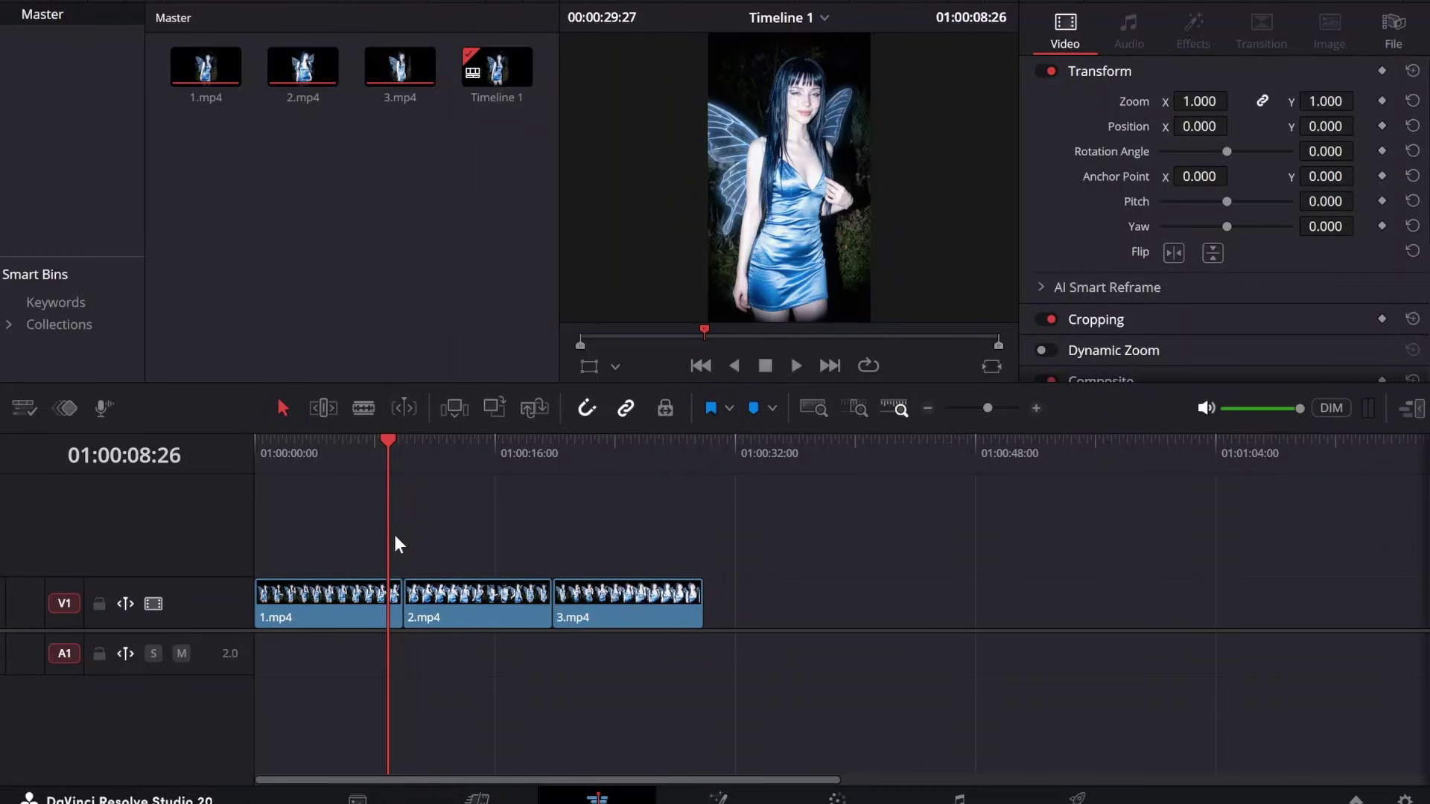
click(372, 614)
click(793, 369)
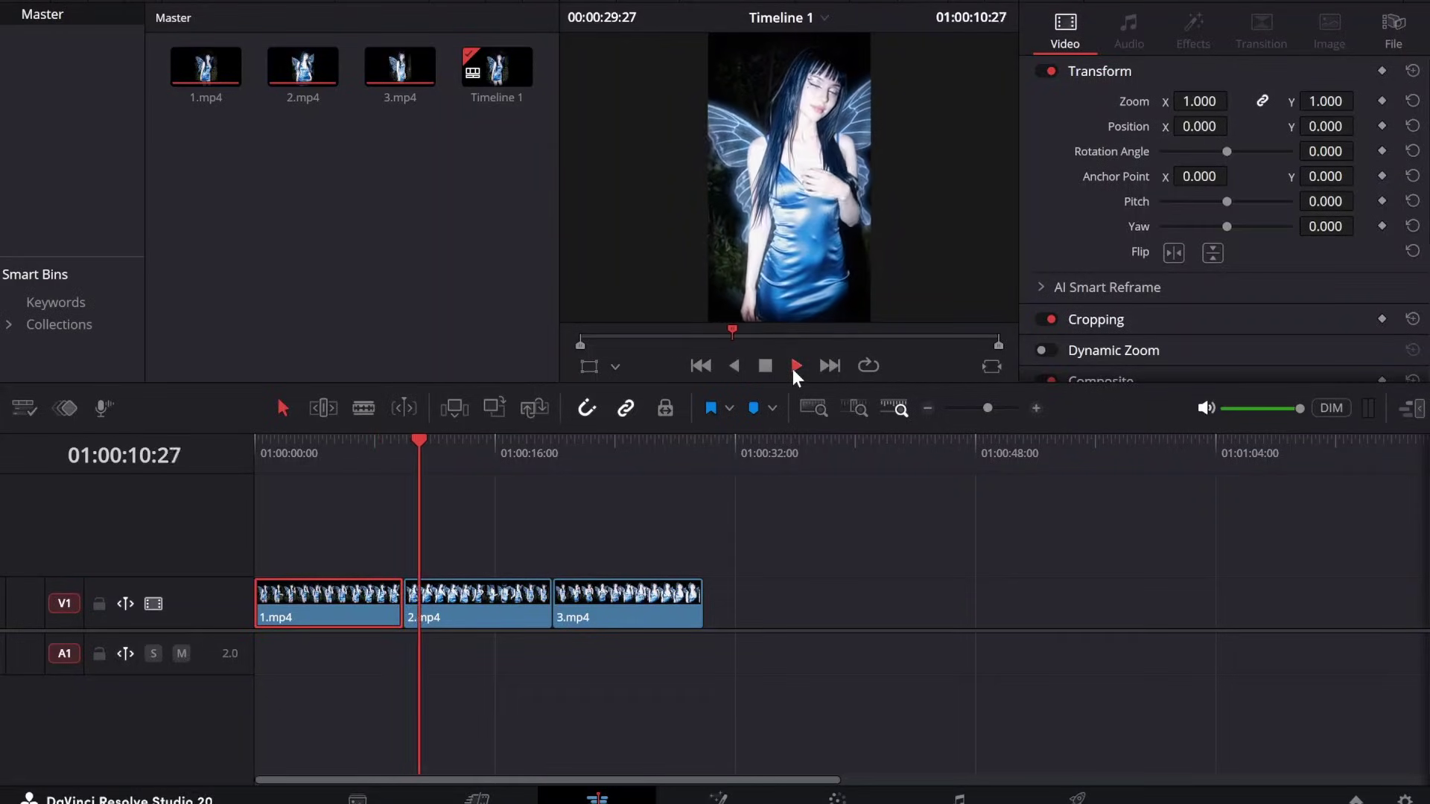
click(769, 366)
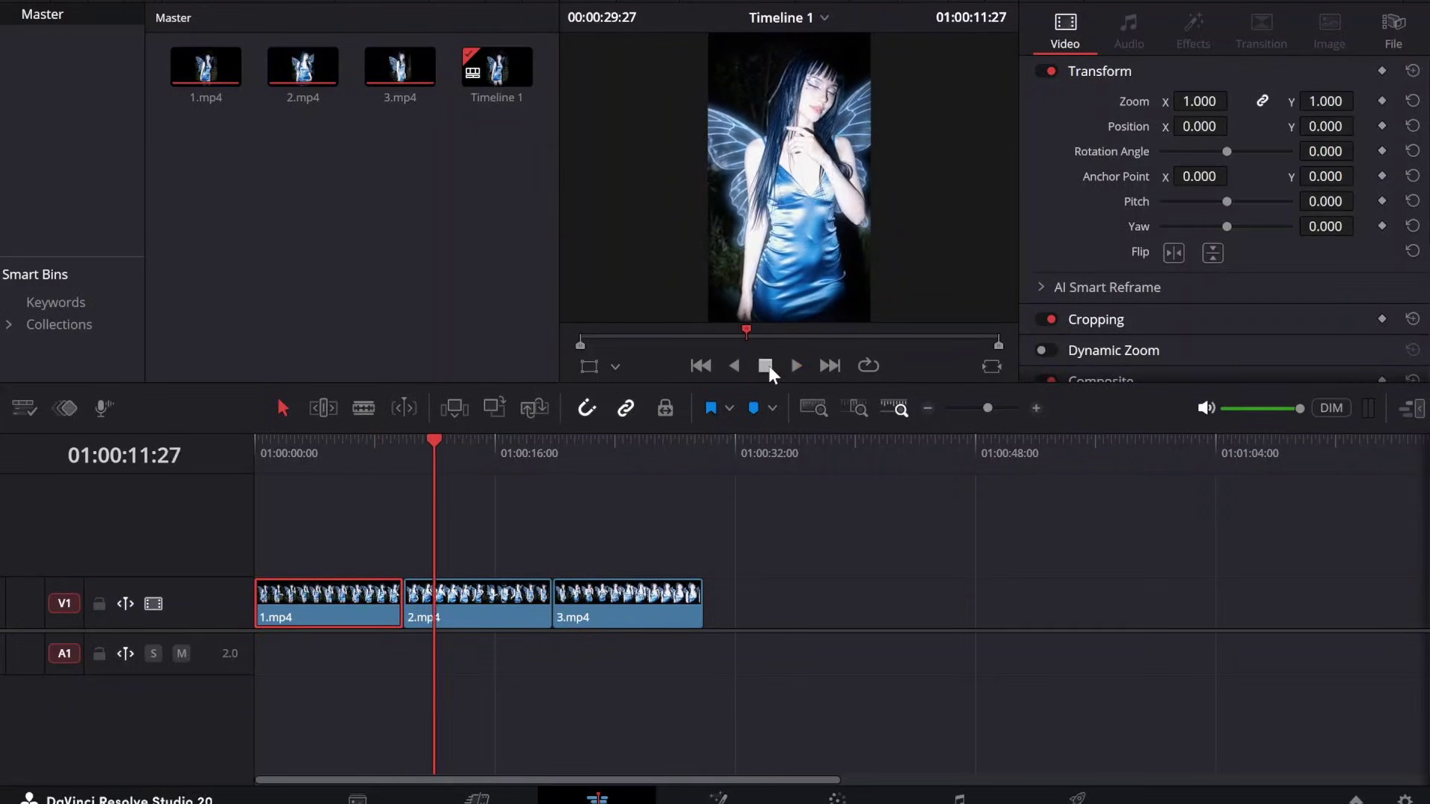
click(530, 438)
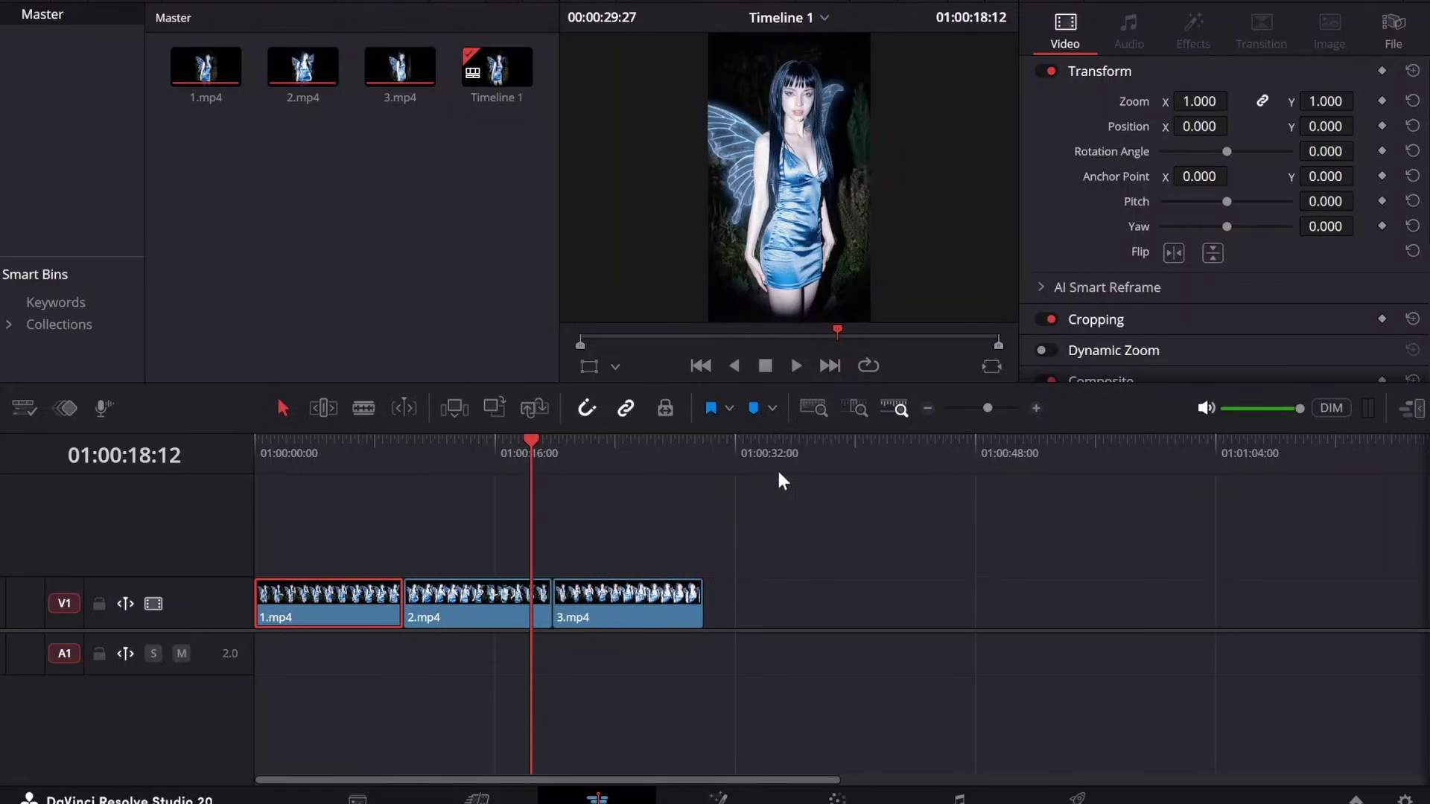
click(764, 368)
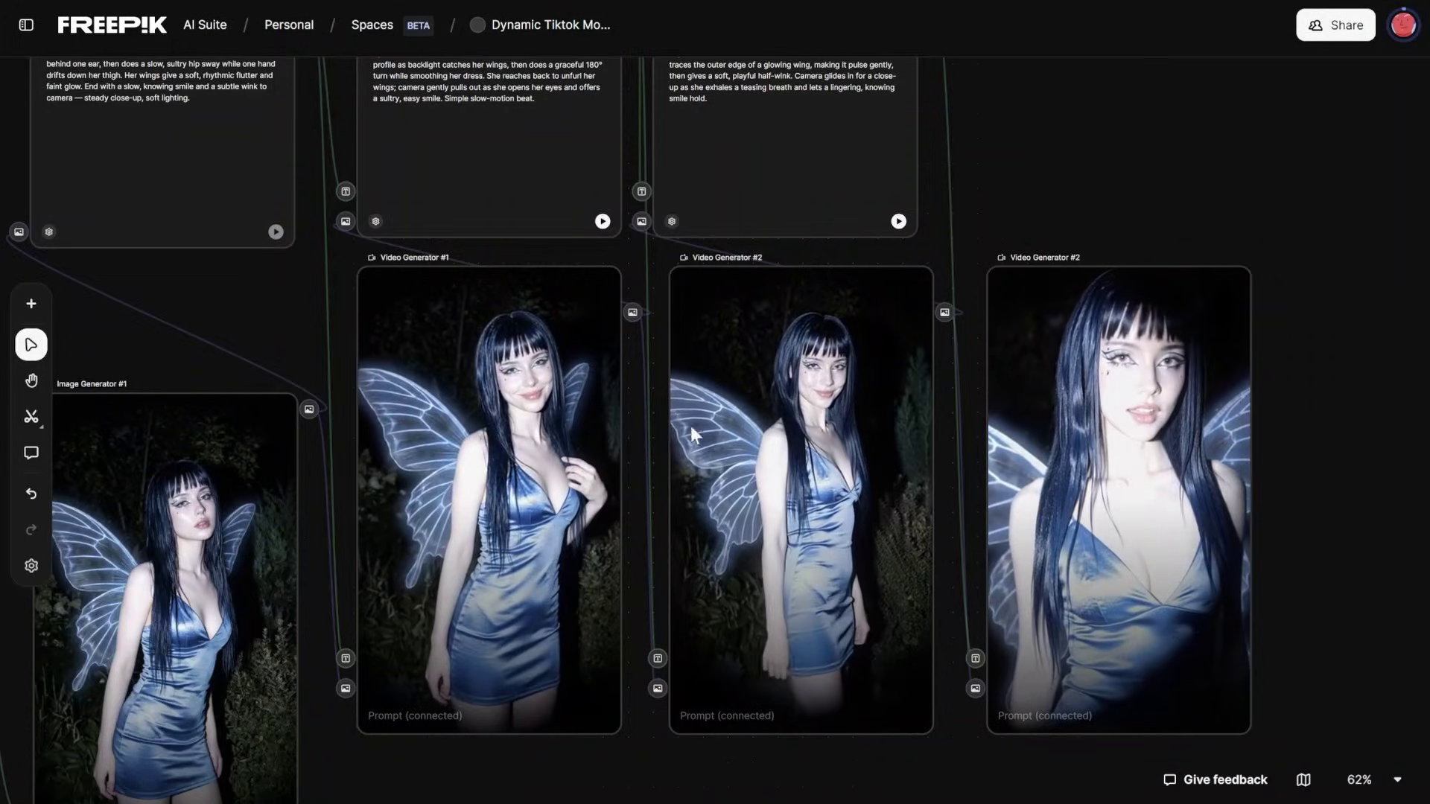
- Export the first fairy clip using Export in Video Generator #1's context menu
mouse_move(557, 462)
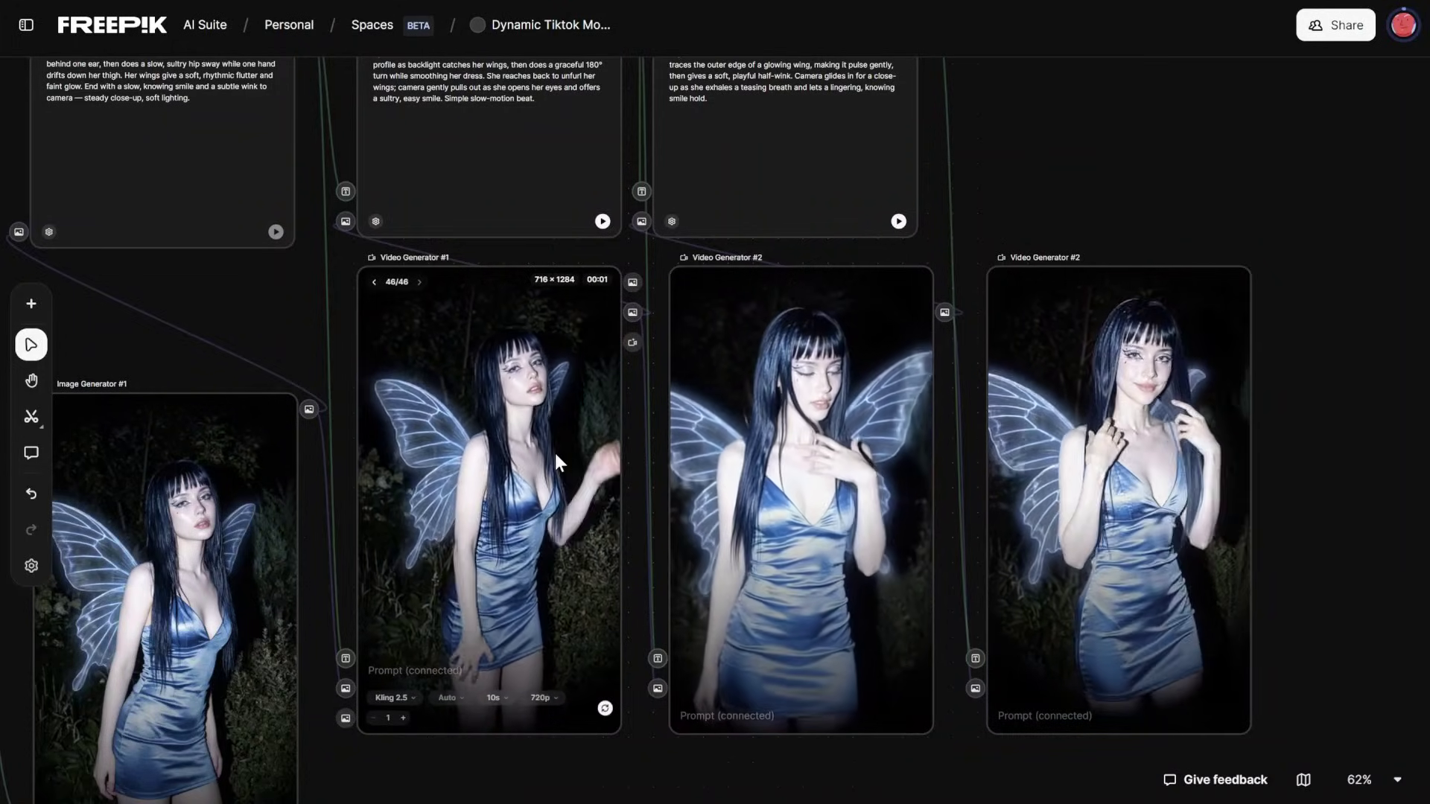
right_click(516, 408)
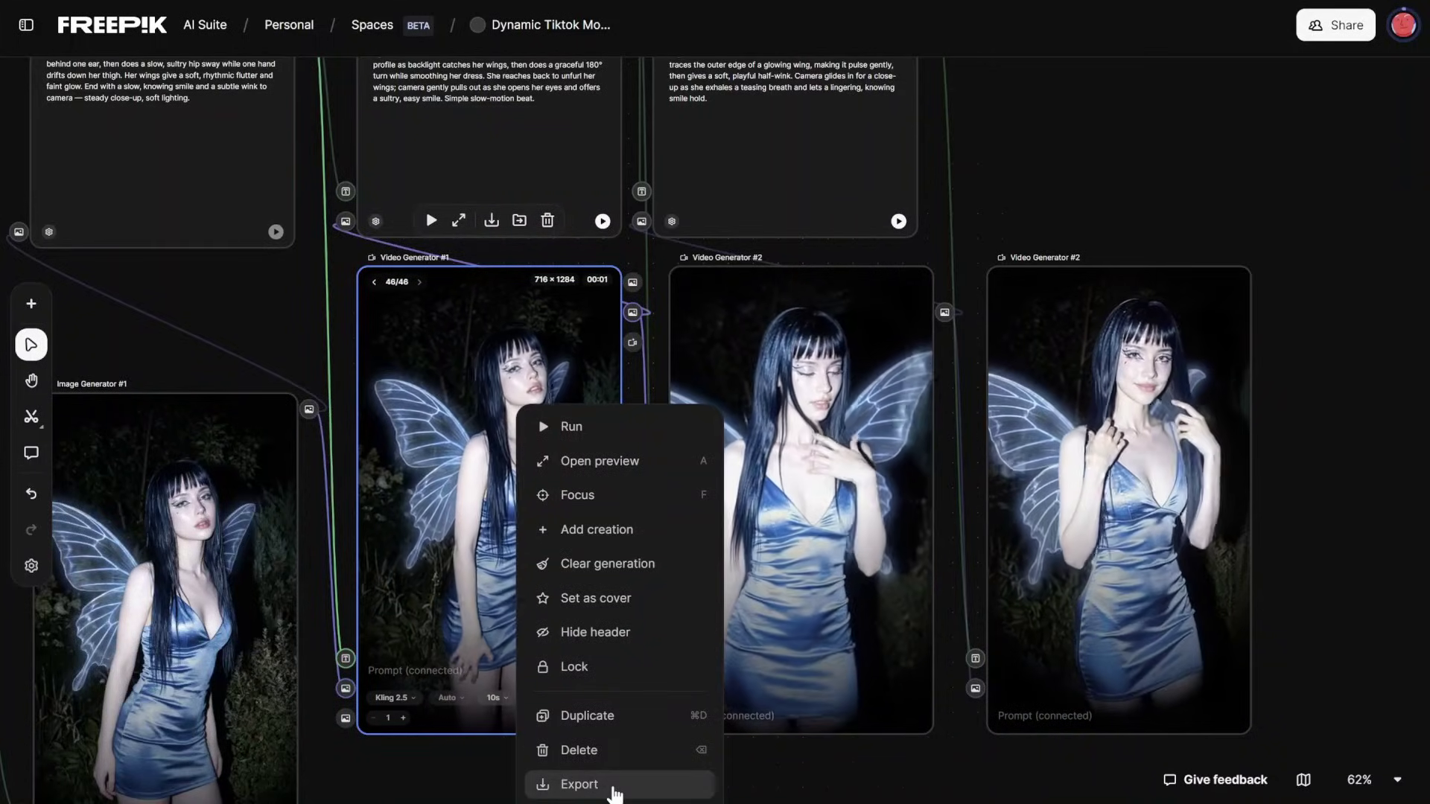
click(1352, 339)
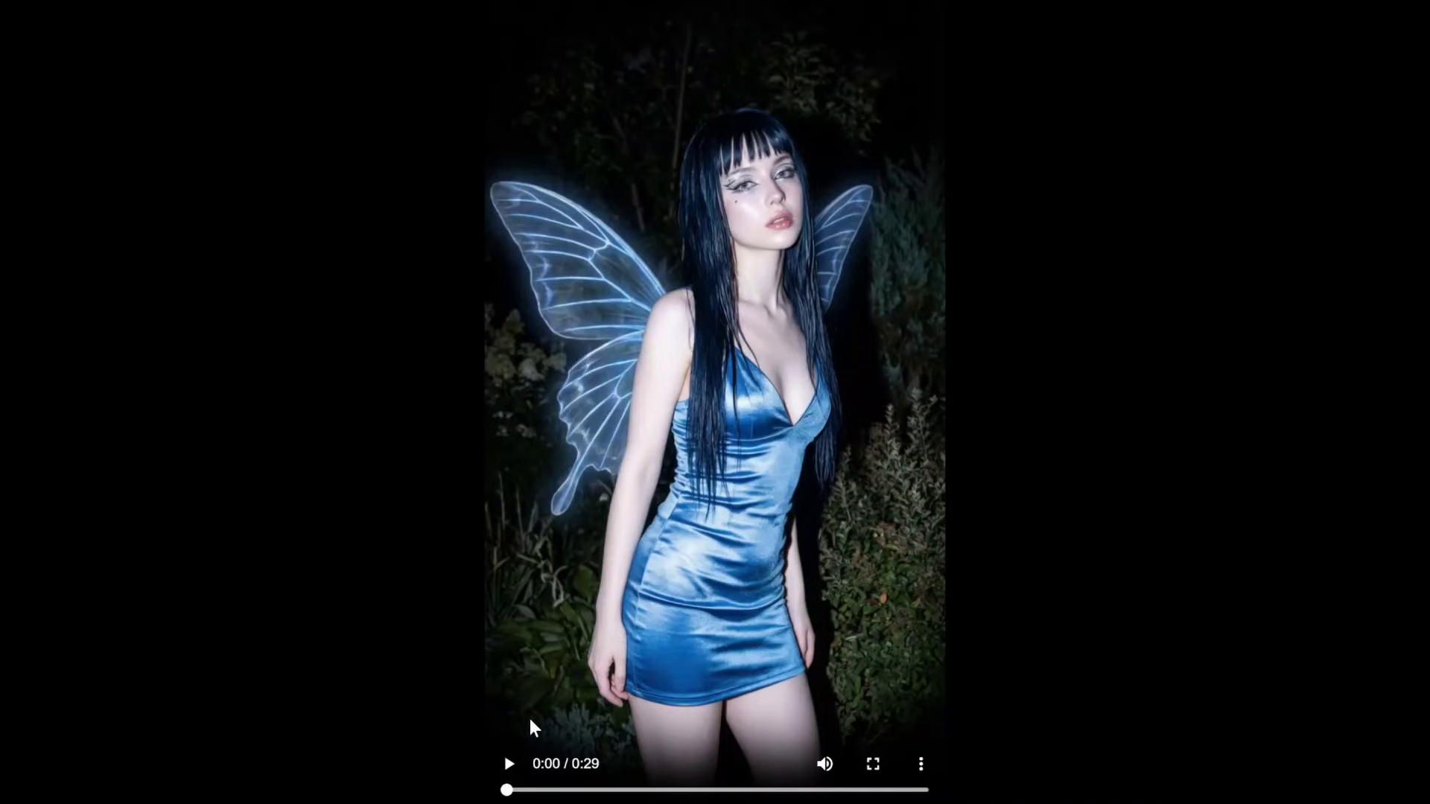
- Play the 0:29 vertical fairy video through to its end
click(509, 763)
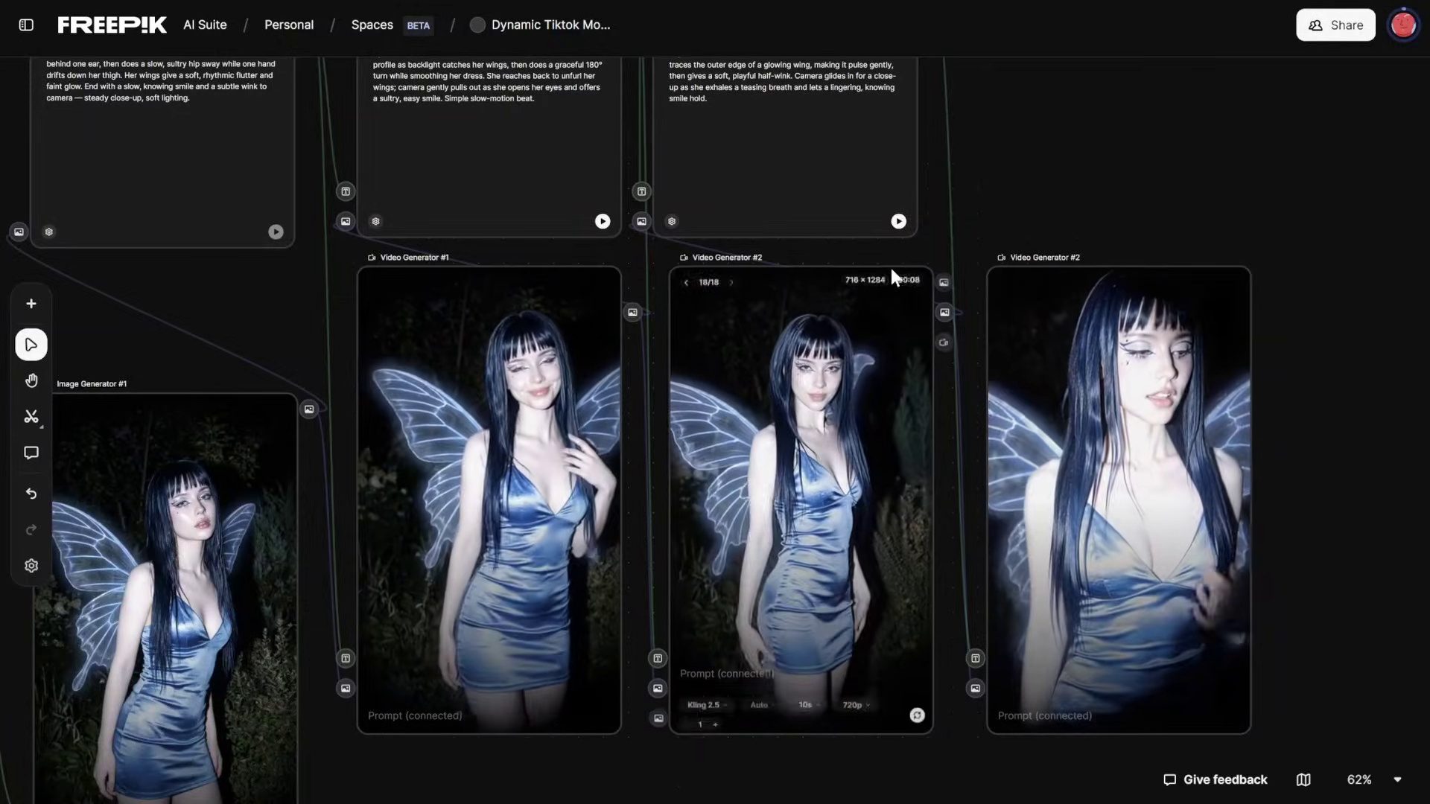
scroll(891, 269, up, 3)
scroll(1040, 301, down, 2)
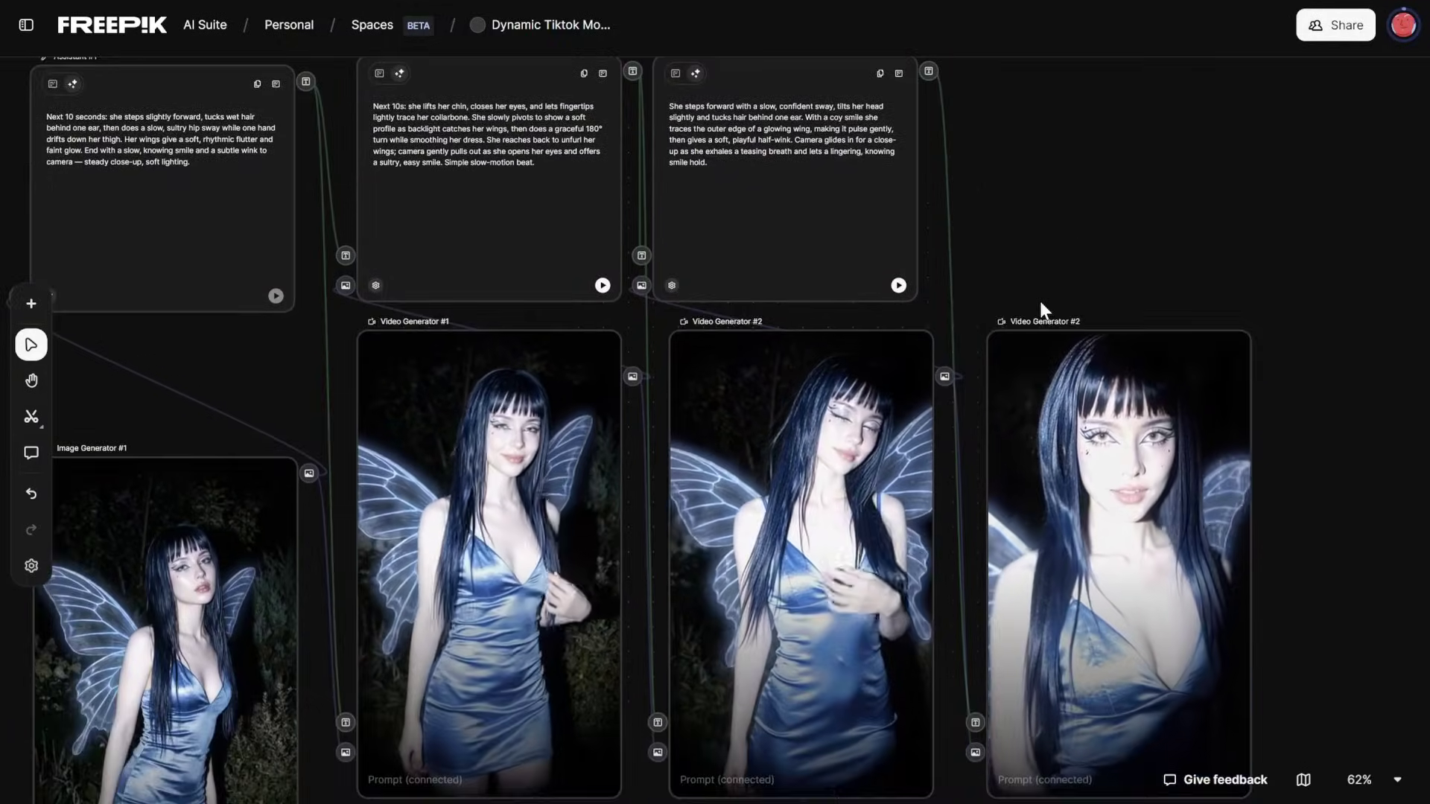
scroll(1149, 222, down, 1)
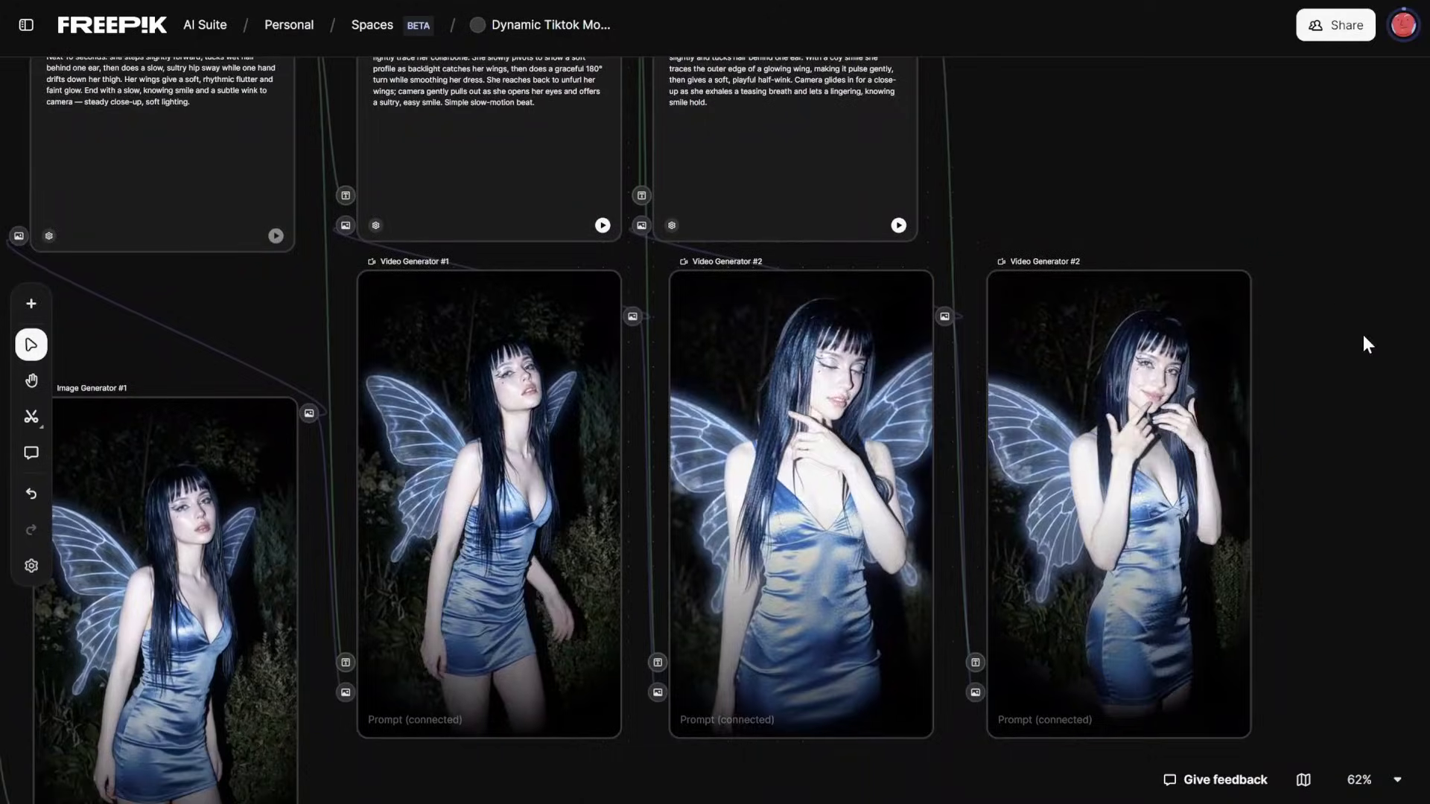
scroll(1352, 460, down, 2)
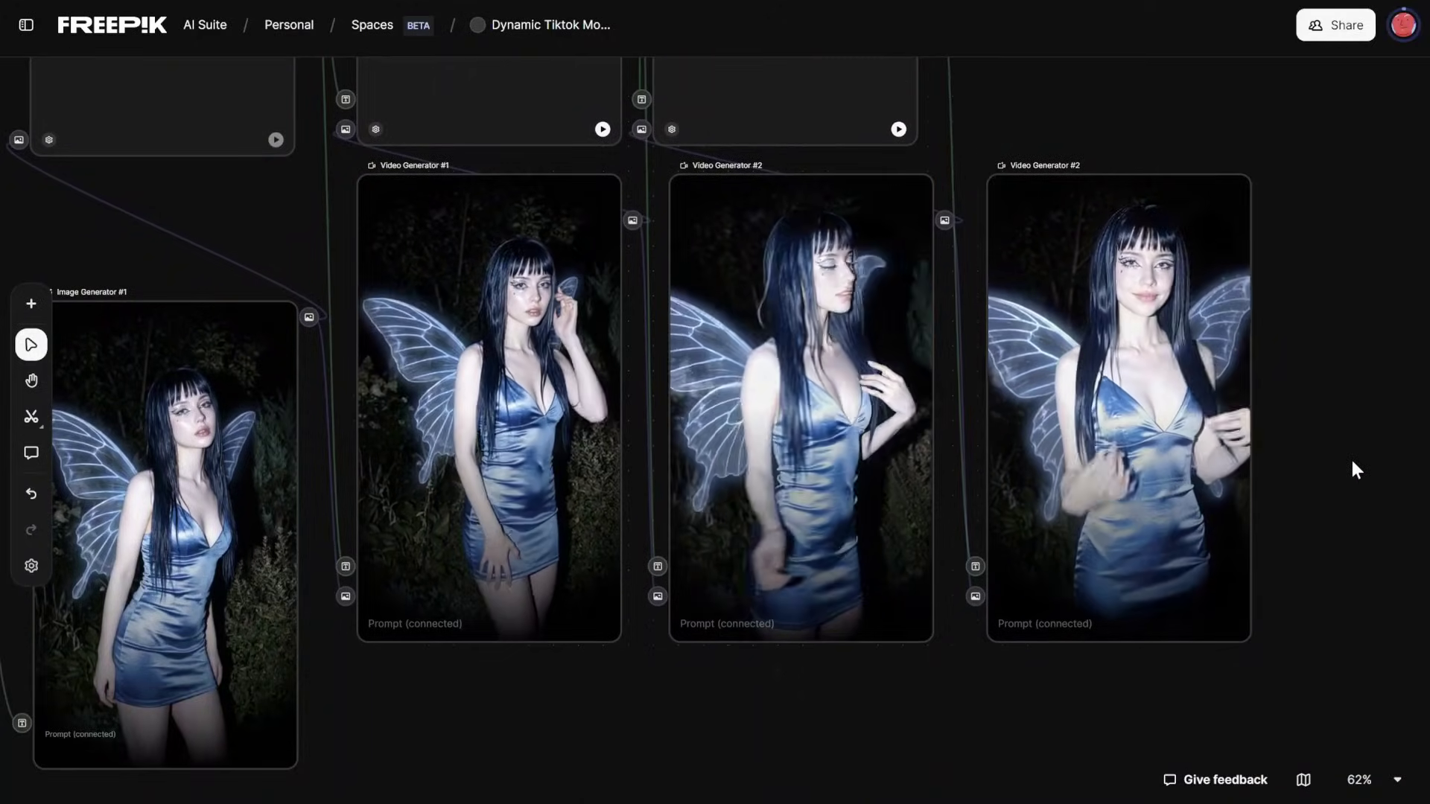
scroll(1351, 458, left, 2)
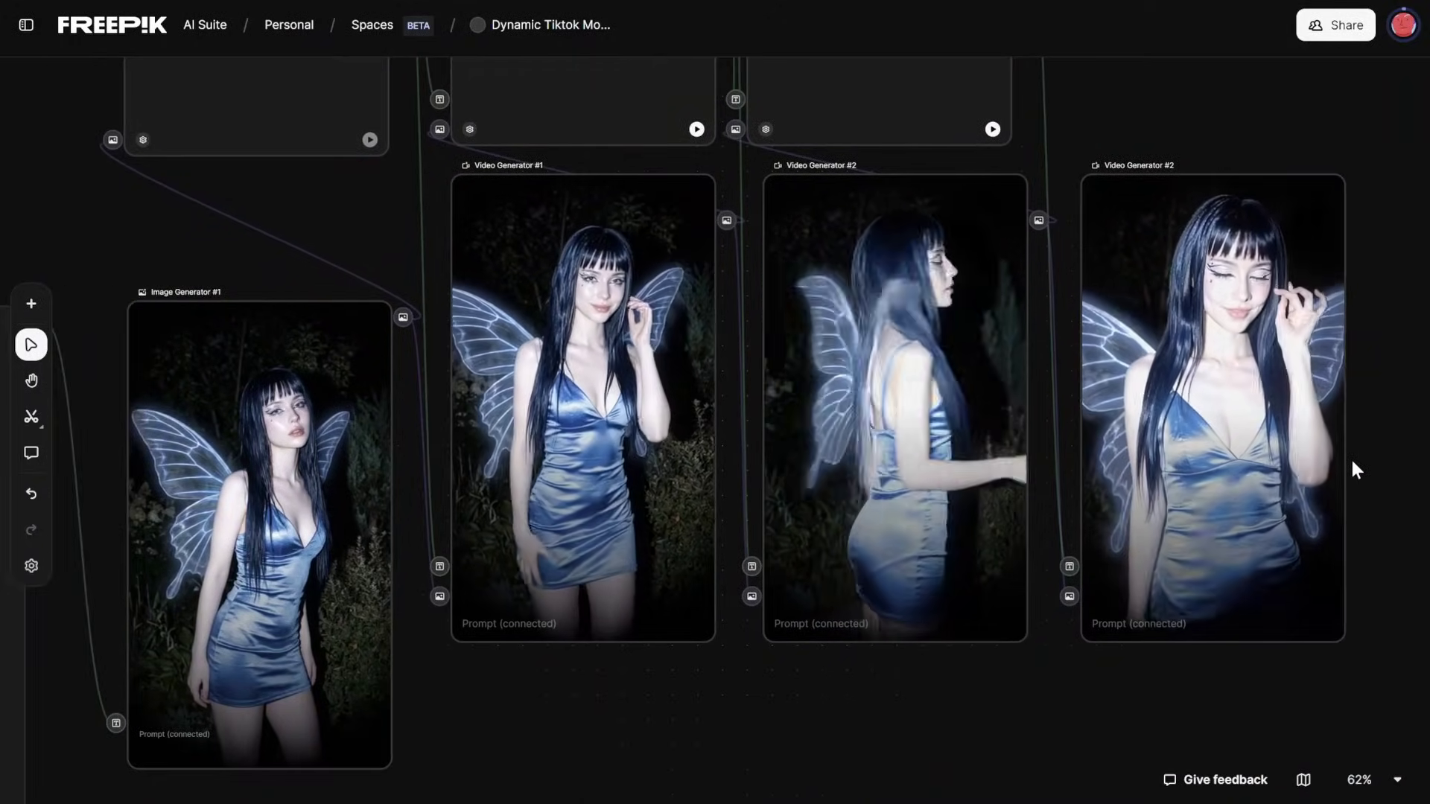
scroll(748, 680, left, 3)
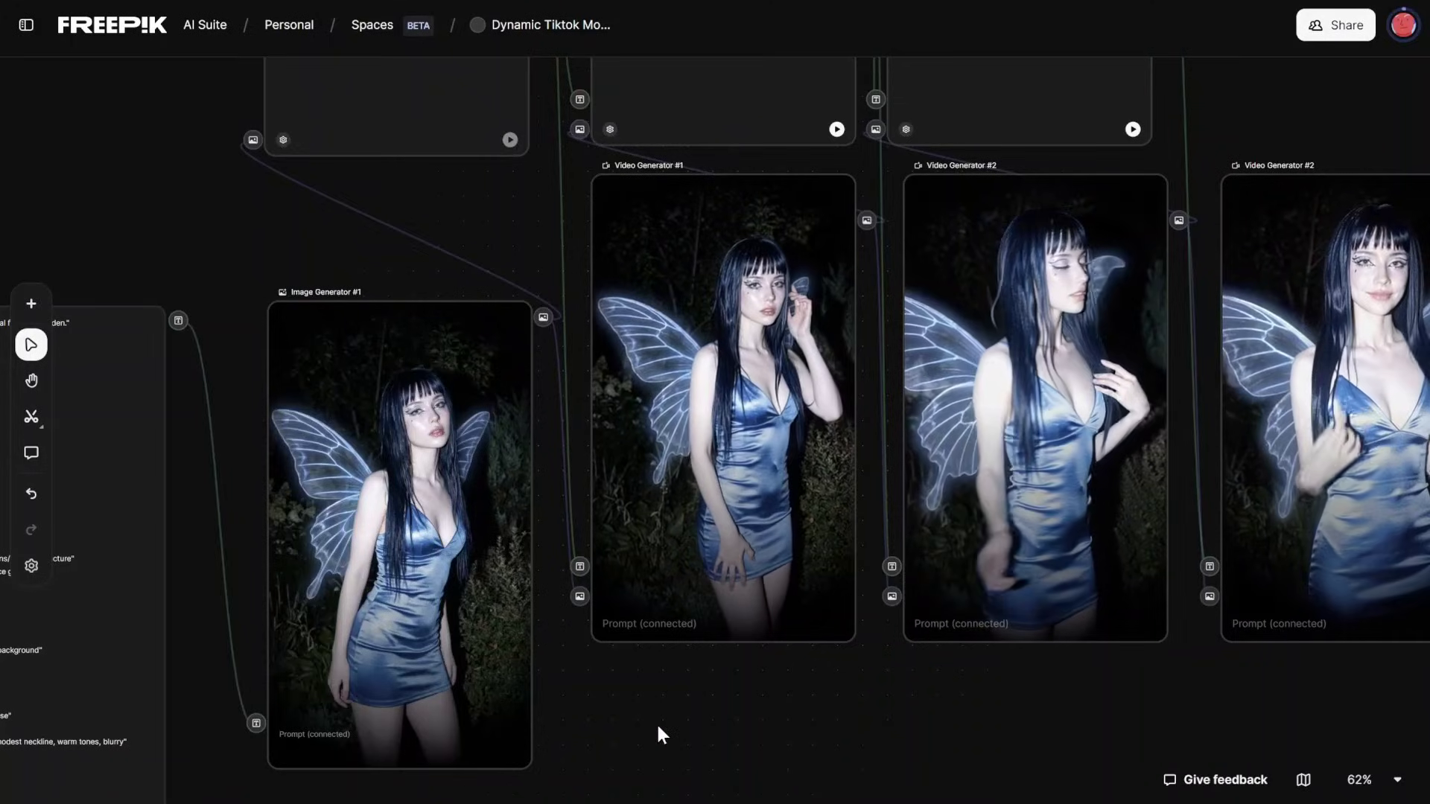
scroll(657, 724, left, 5)
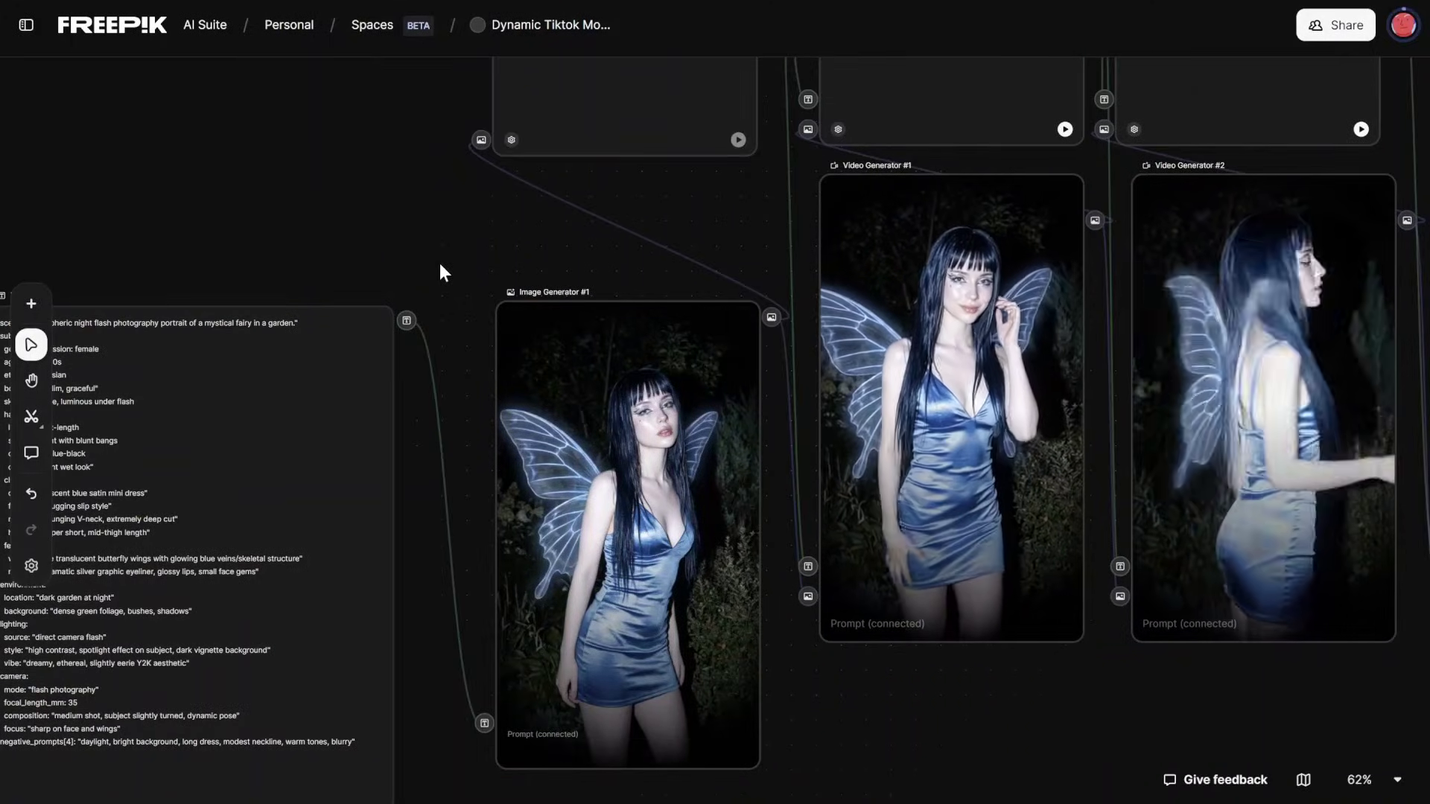
scroll(440, 262, right, 6)
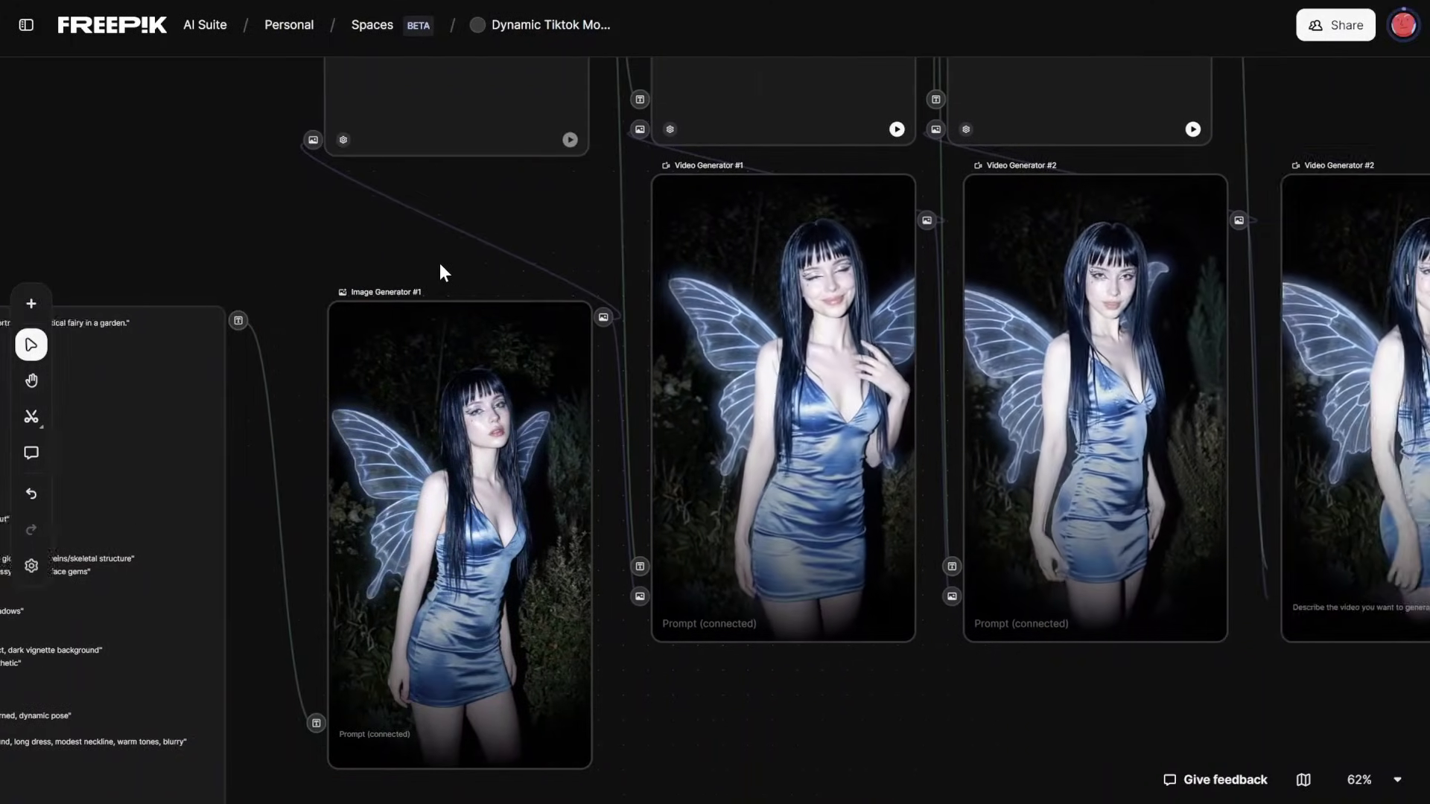